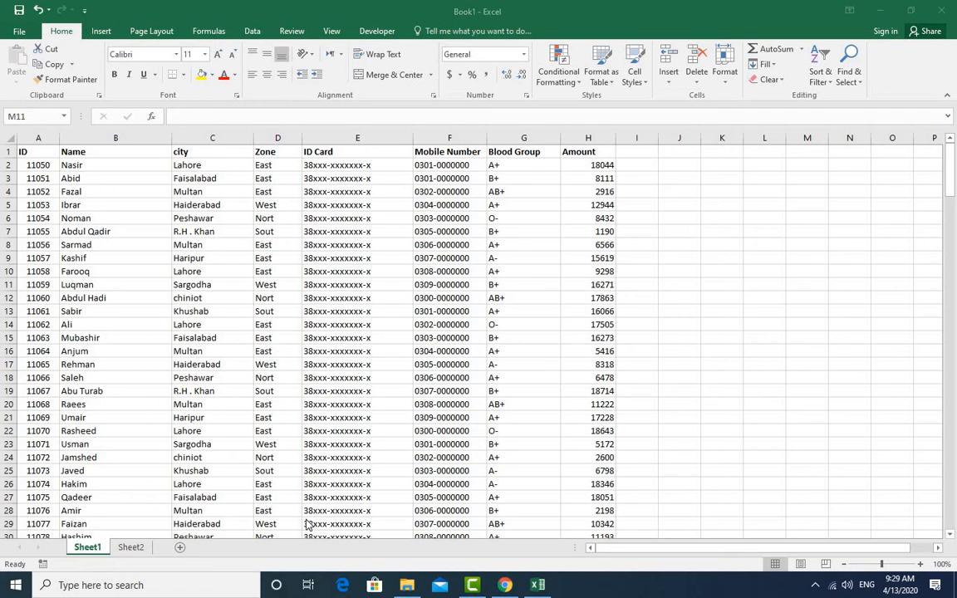
# Step: Clear the old ID, Name, city and Amount table in A12:D13 on Sheet2
pyautogui.click(133, 549)
pyautogui.click(131, 549)
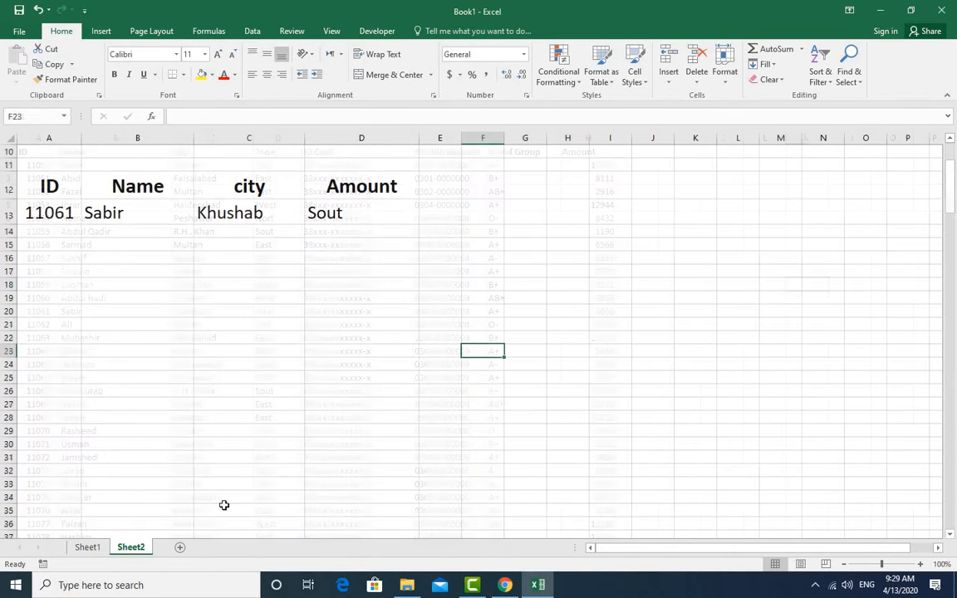
pyautogui.scroll(3, 254, 449)
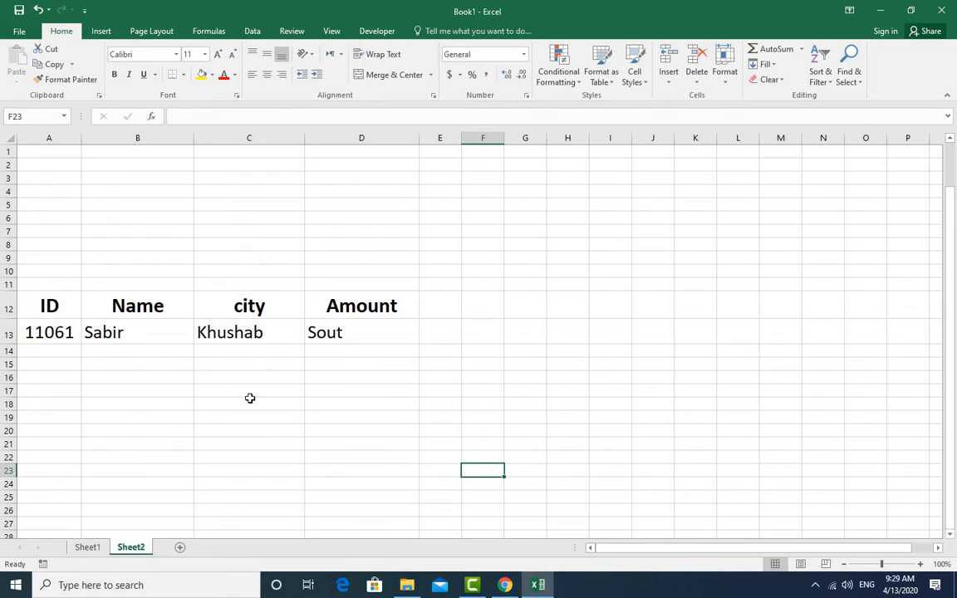
pyautogui.moveTo(49, 306); pyautogui.dragTo(354, 329)
pyautogui.press('Delete')
pyautogui.click(525, 305)
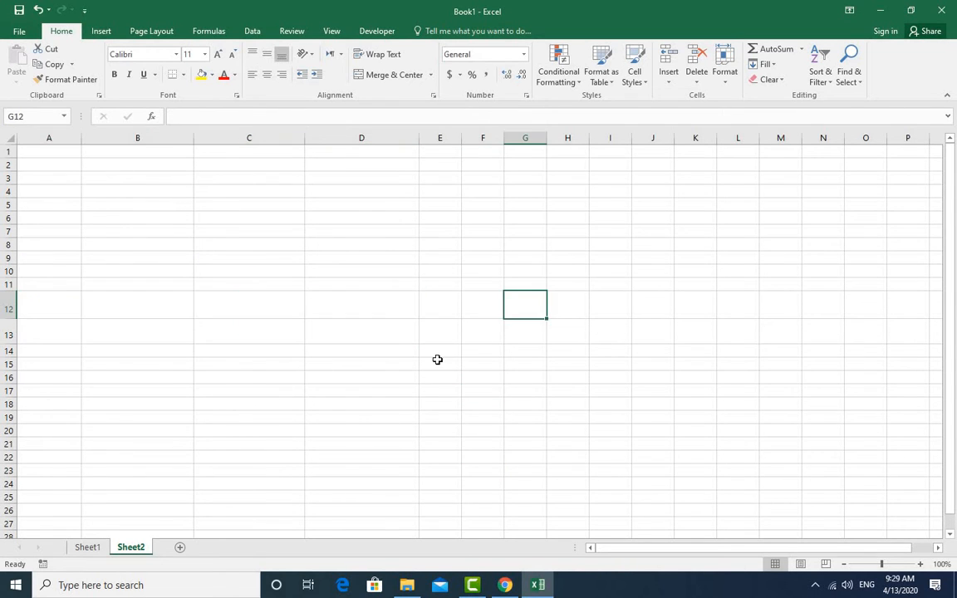
# Step: Copy the header row A1:H1 from Sheet1 and paste it into Sheet2 starting at A1
pyautogui.click(88, 547)
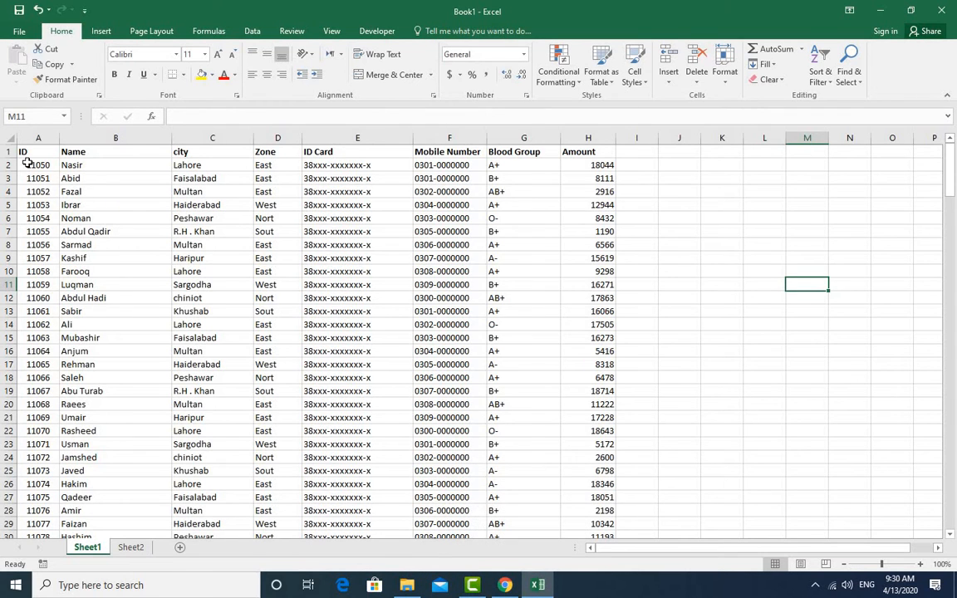
pyautogui.moveTo(23, 153); pyautogui.dragTo(581, 152)
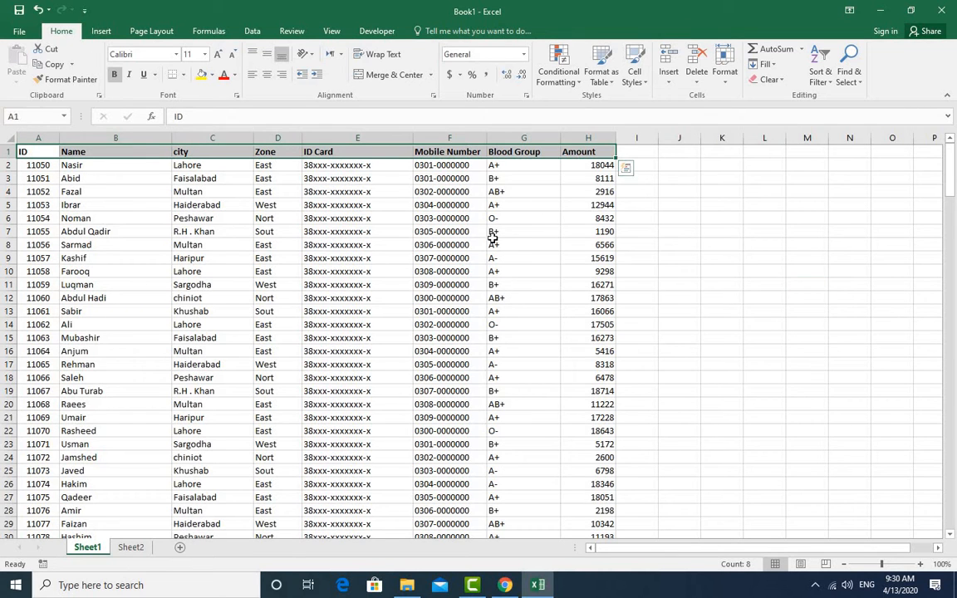
pyautogui.hotkey('ctrl', 'c')
pyautogui.hotkey('ctrl', 'q')
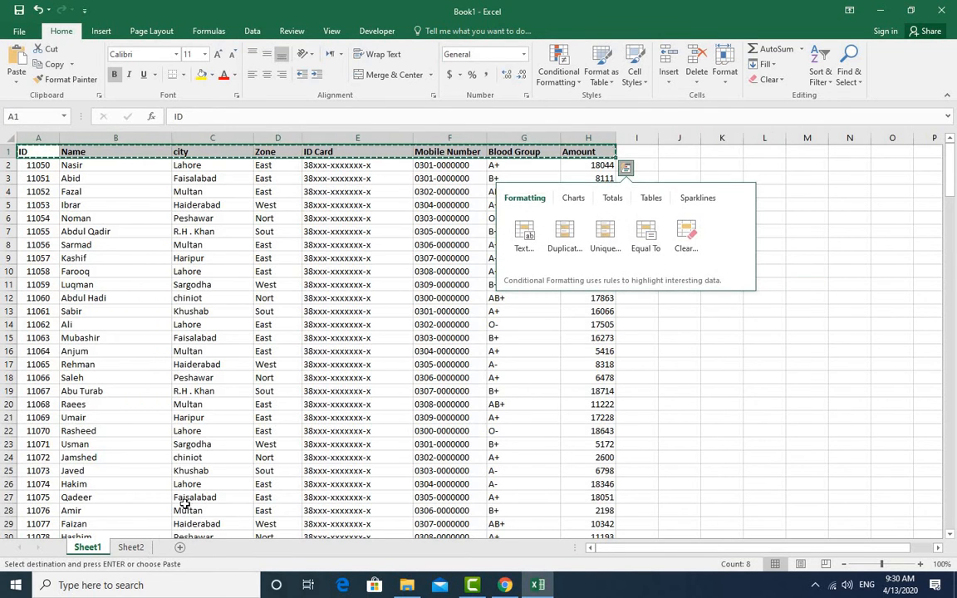
pyautogui.click(131, 547)
pyautogui.click(48, 149)
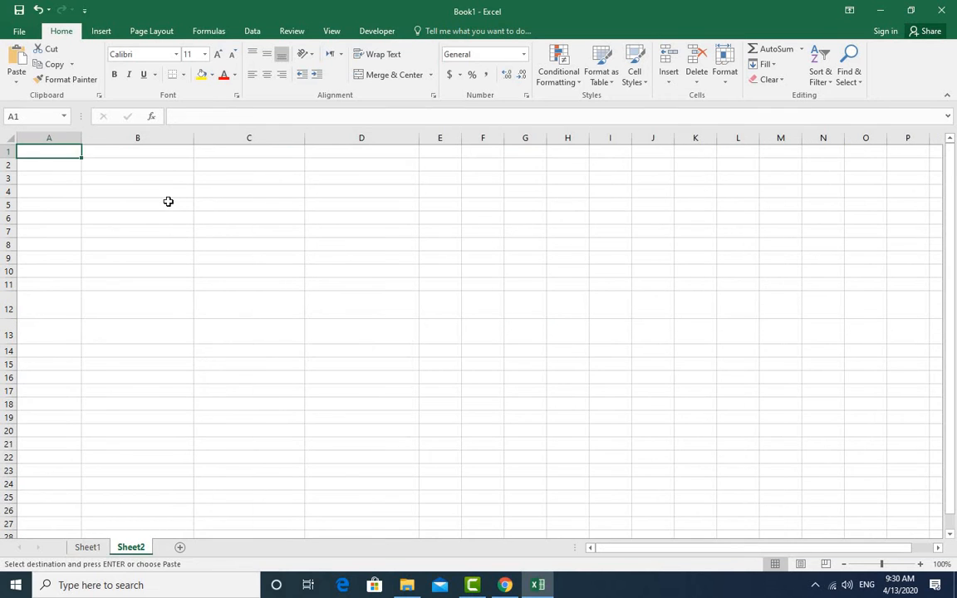
pyautogui.hotkey('ctrl', 'v')
pyautogui.click(444, 301)
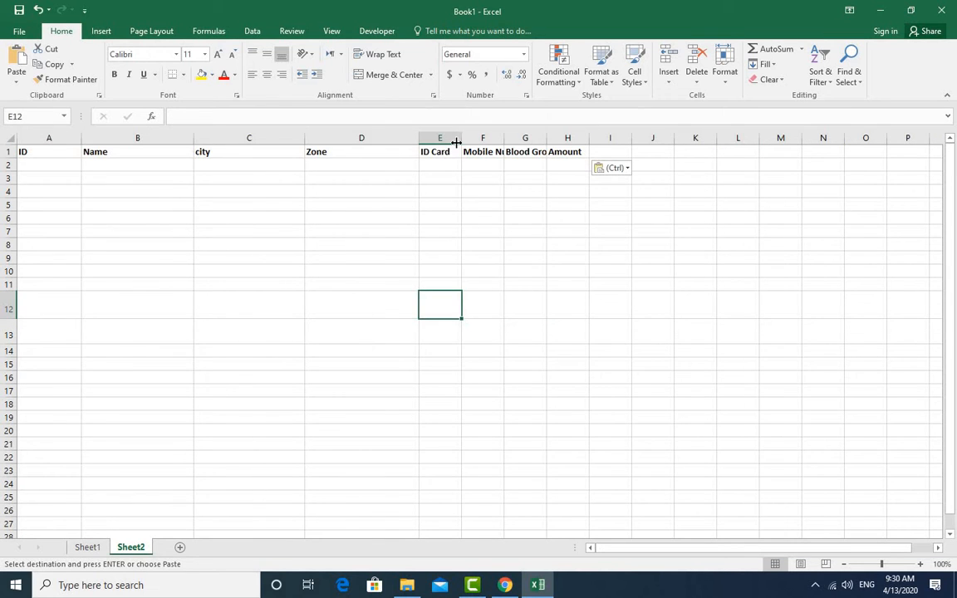
# Step: Copy the four IDs in A21:A24 of Sheet1 and paste them under the ID header on Sheet2 starting at A2
pyautogui.click(87, 547)
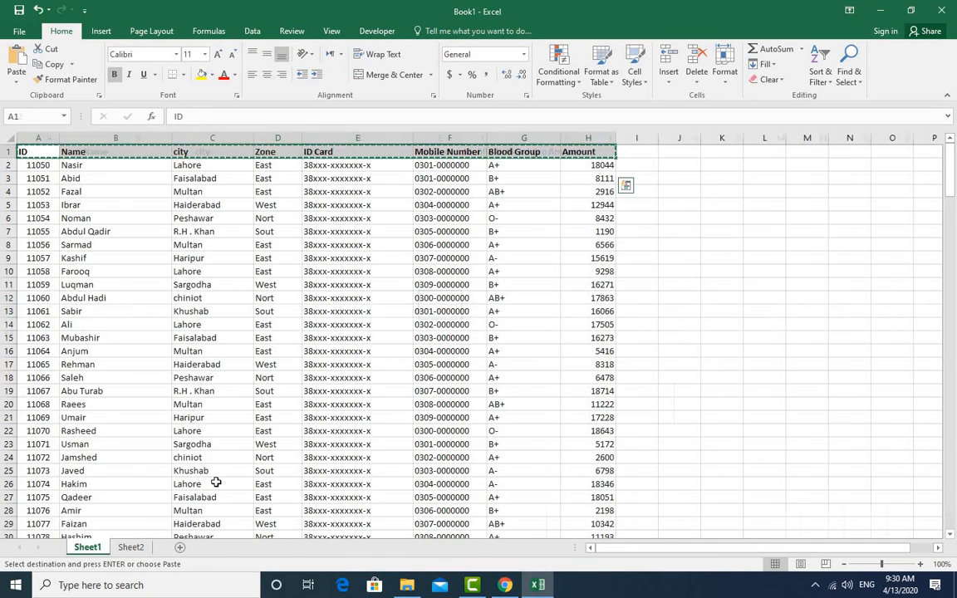
pyautogui.scroll(-2, 100, 374)
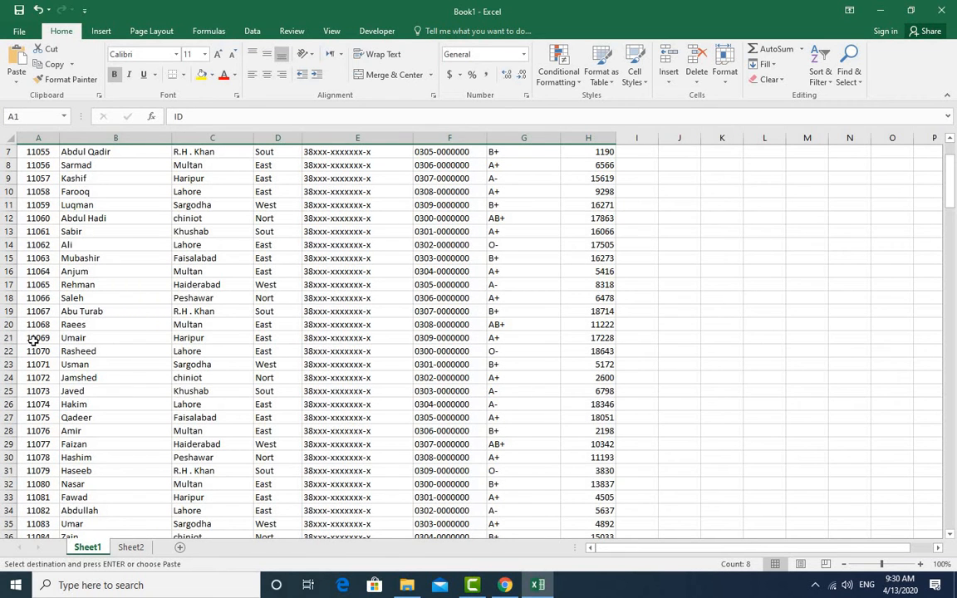
pyautogui.moveTo(34, 339); pyautogui.dragTo(38, 378)
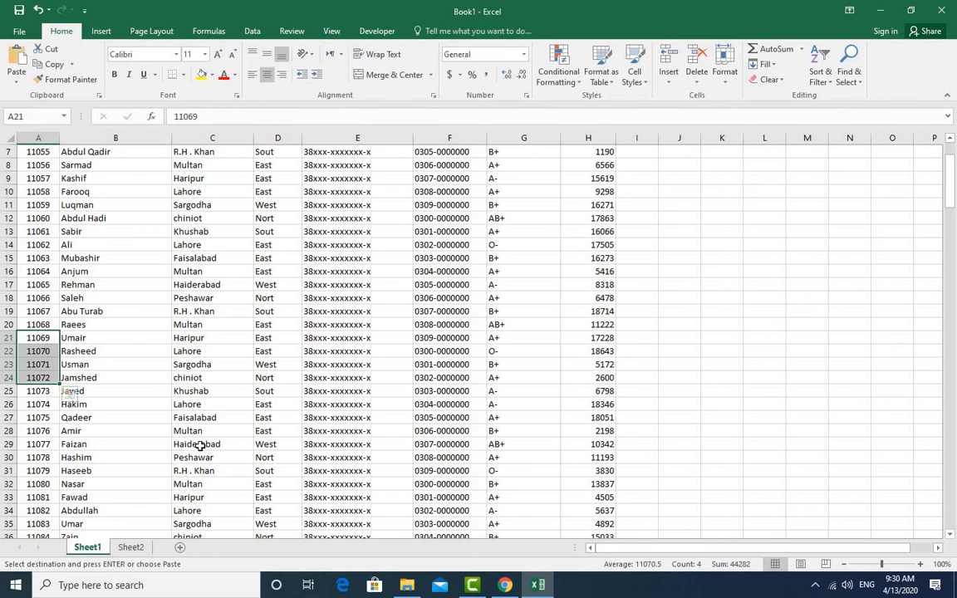
pyautogui.hotkey('ctrl', 'c')
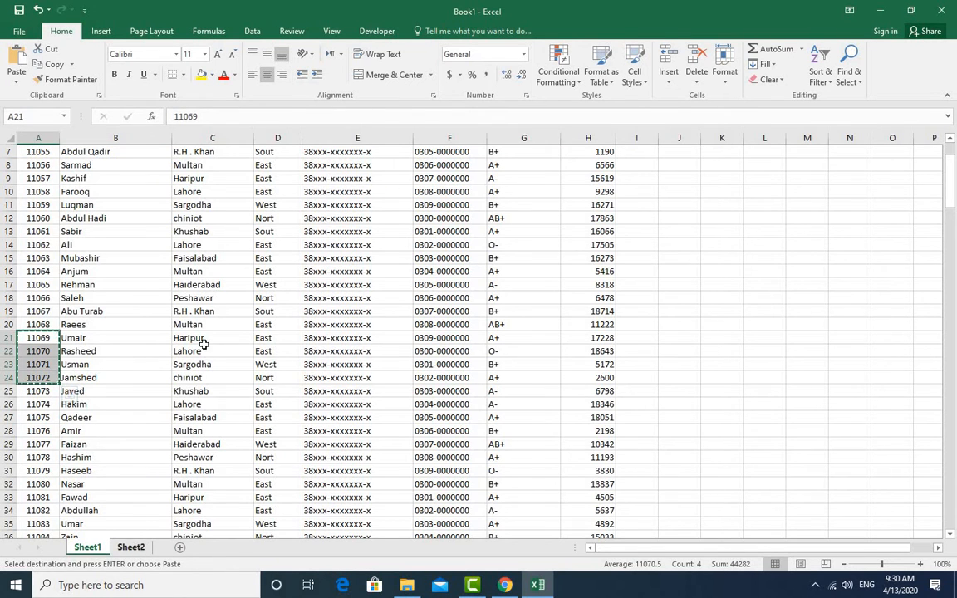
pyautogui.click(131, 547)
pyautogui.click(49, 164)
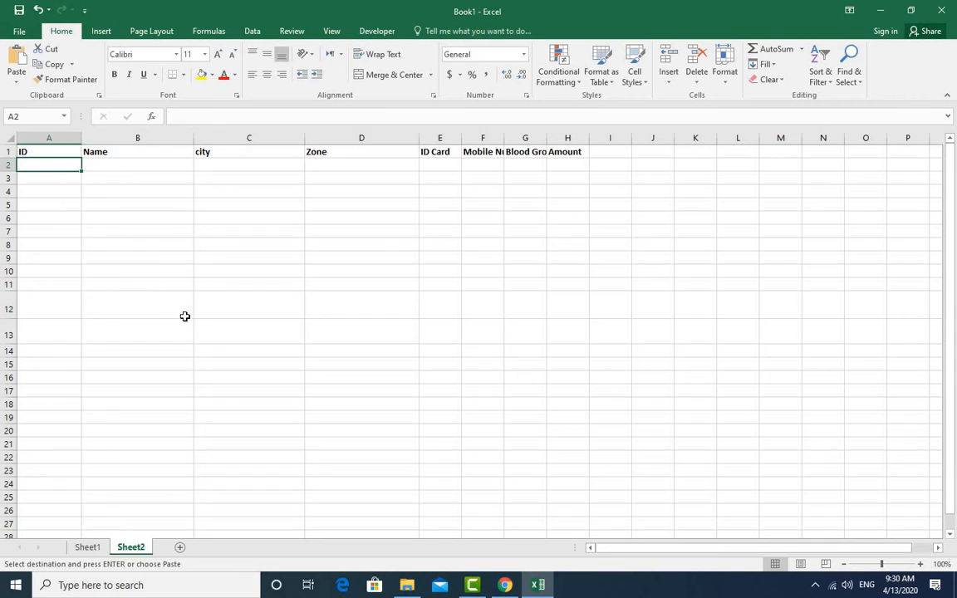
pyautogui.hotkey('ctrl', 'v')
pyautogui.click(262, 348)
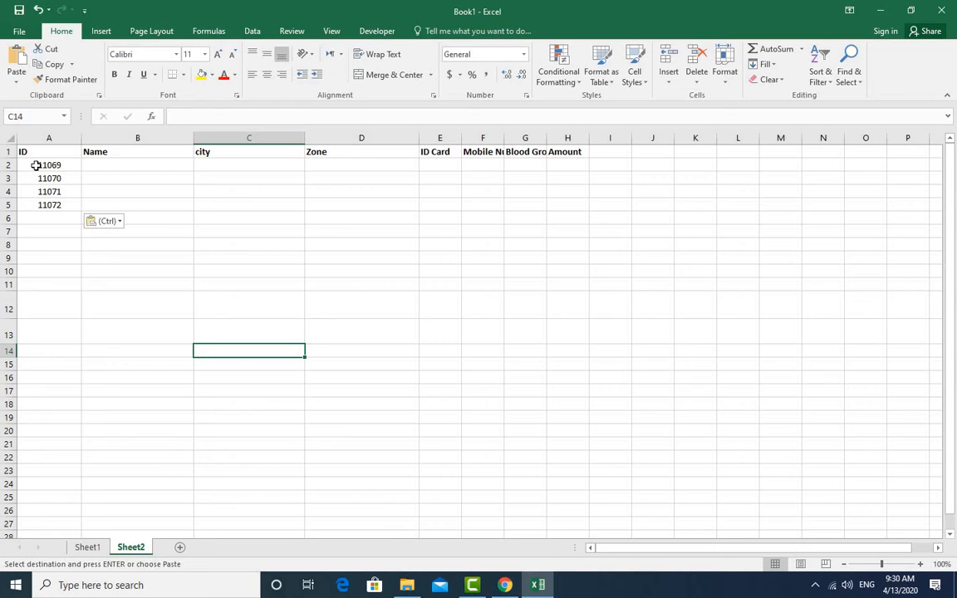
pyautogui.moveTo(36, 164); pyautogui.dragTo(39, 205)
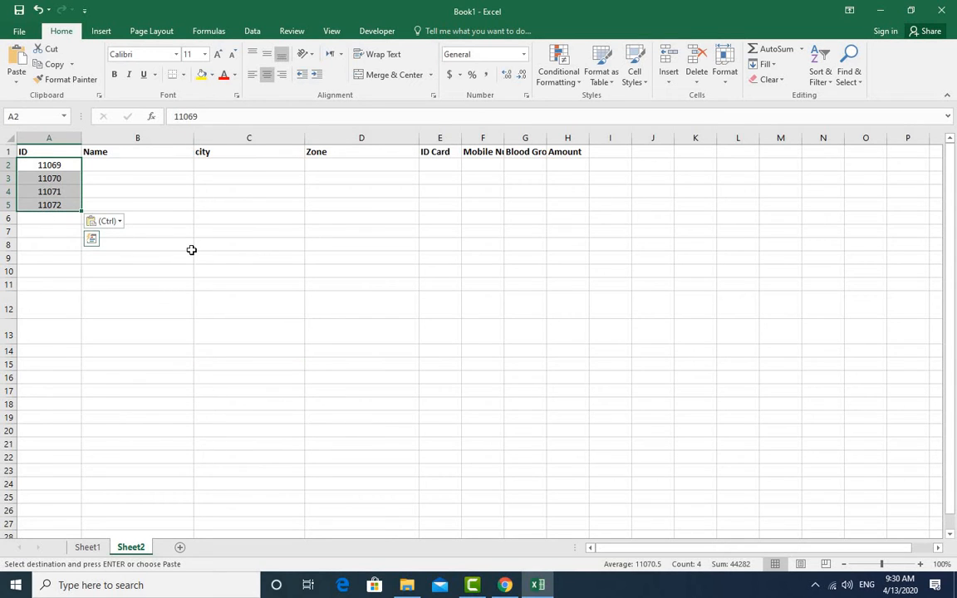
pyautogui.moveTo(47, 164); pyautogui.dragTo(56, 206)
pyautogui.click(62, 166)
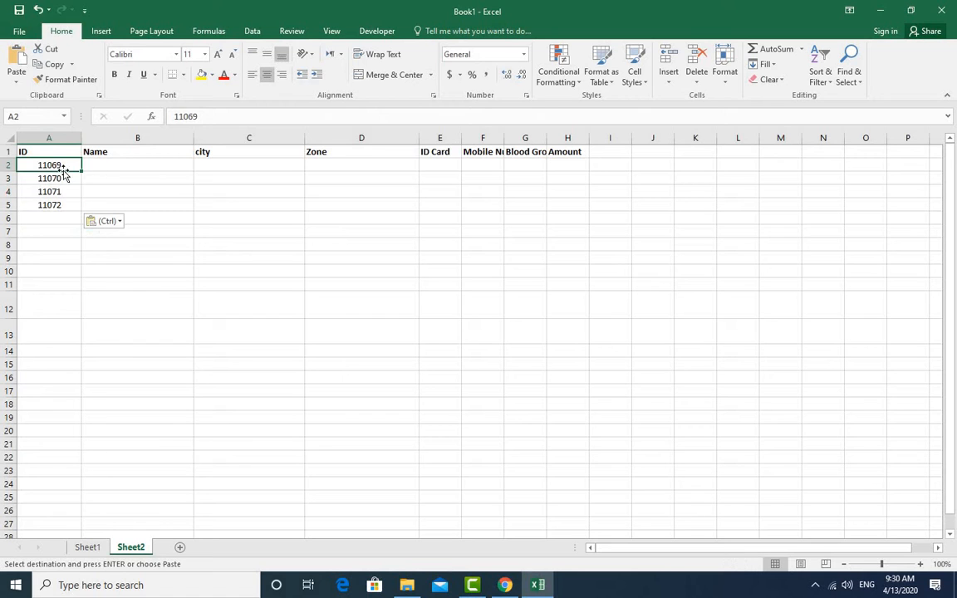
pyautogui.click(105, 165)
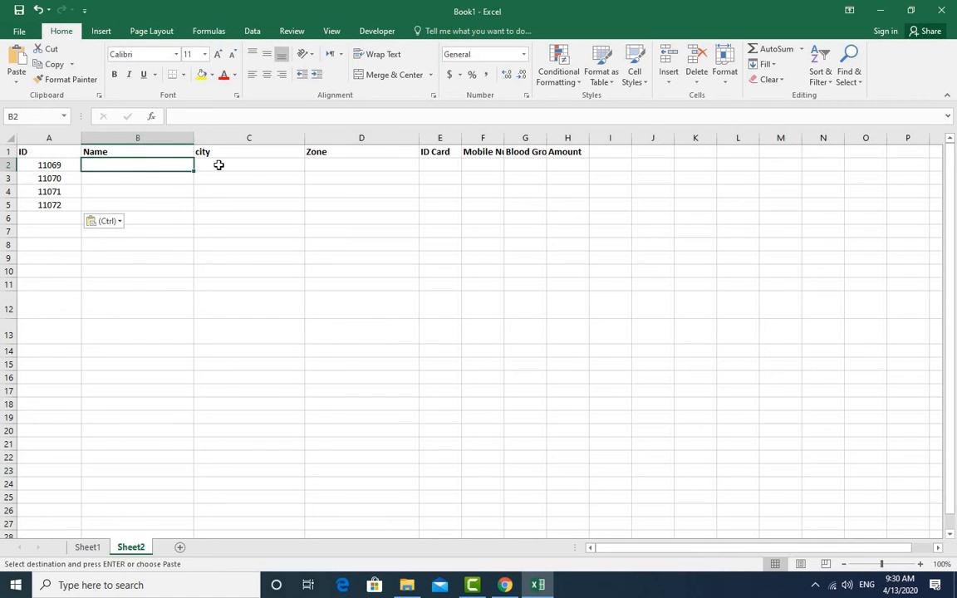
pyautogui.click(233, 168)
pyautogui.click(353, 172)
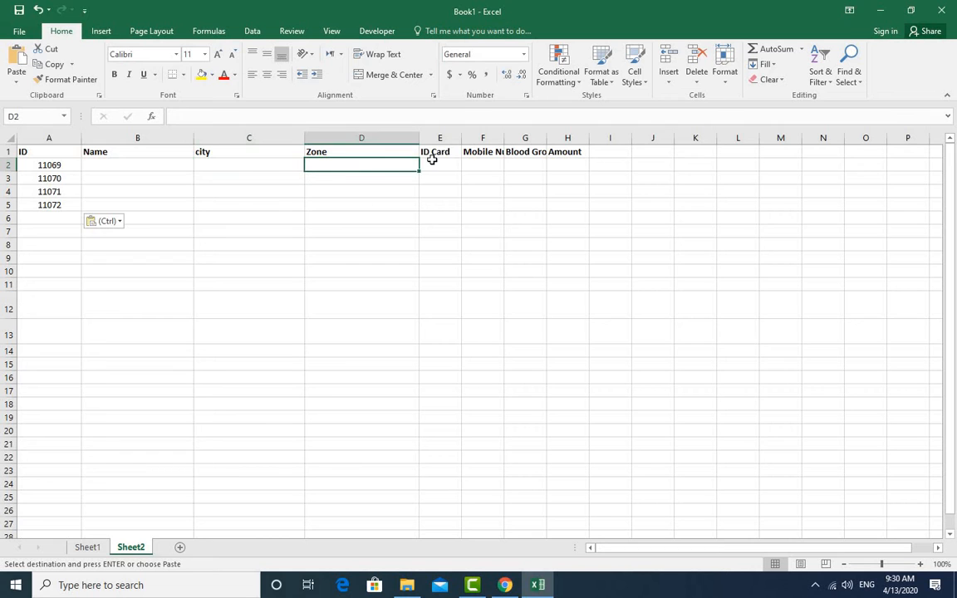
# Step: Widen columns E to H on Sheet2 so the ID Card, Mobile Number, Blood Group and Amount headers fit
pyautogui.moveTo(460, 137); pyautogui.dragTo(737, 139)
pyautogui.click(752, 227)
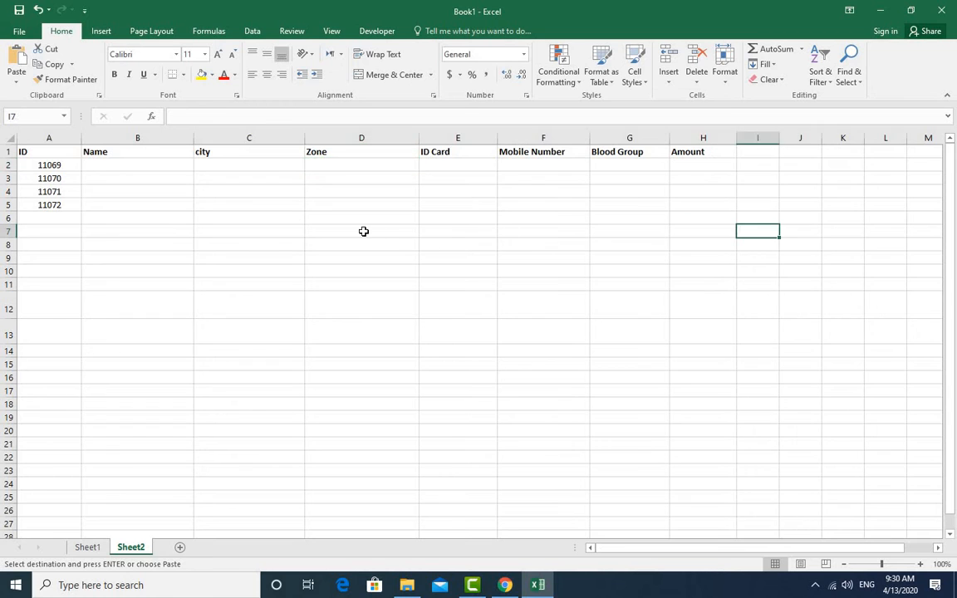
# Step: Examine the source records on Sheet1 down to the last row and compare them with the pasted IDs on Sheet2
pyautogui.click(363, 231)
pyautogui.click(124, 178)
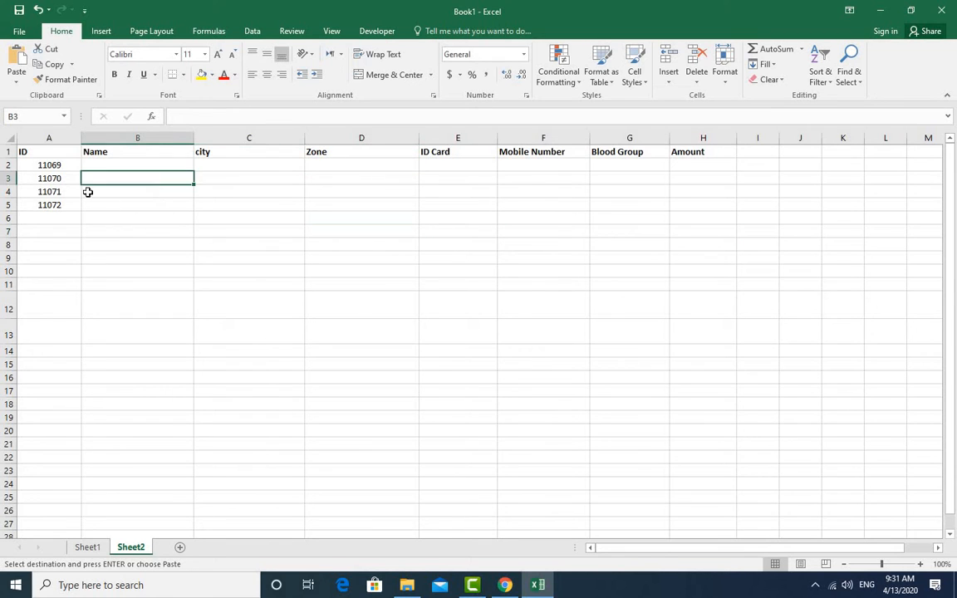
pyautogui.click(53, 164)
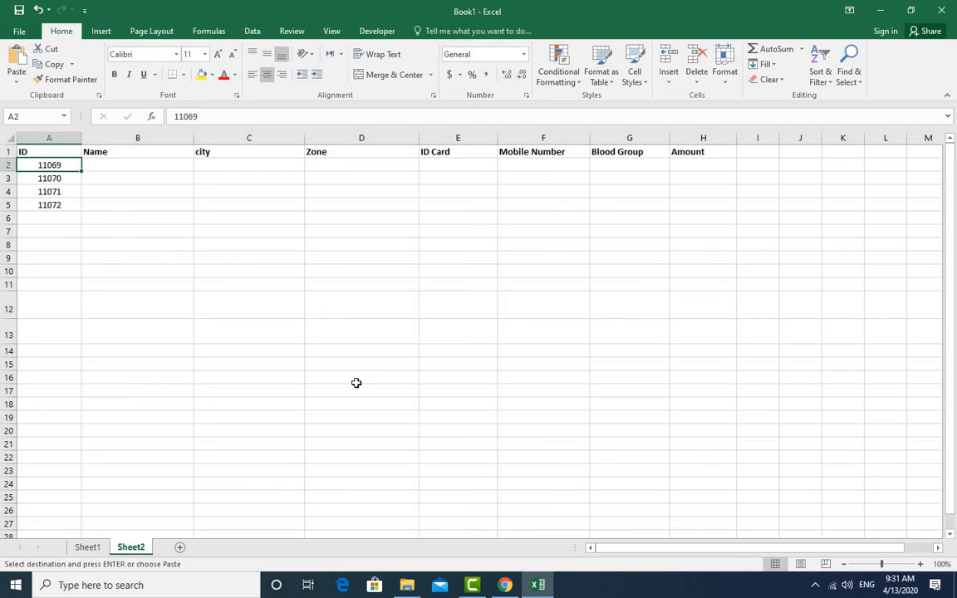
pyautogui.click(87, 546)
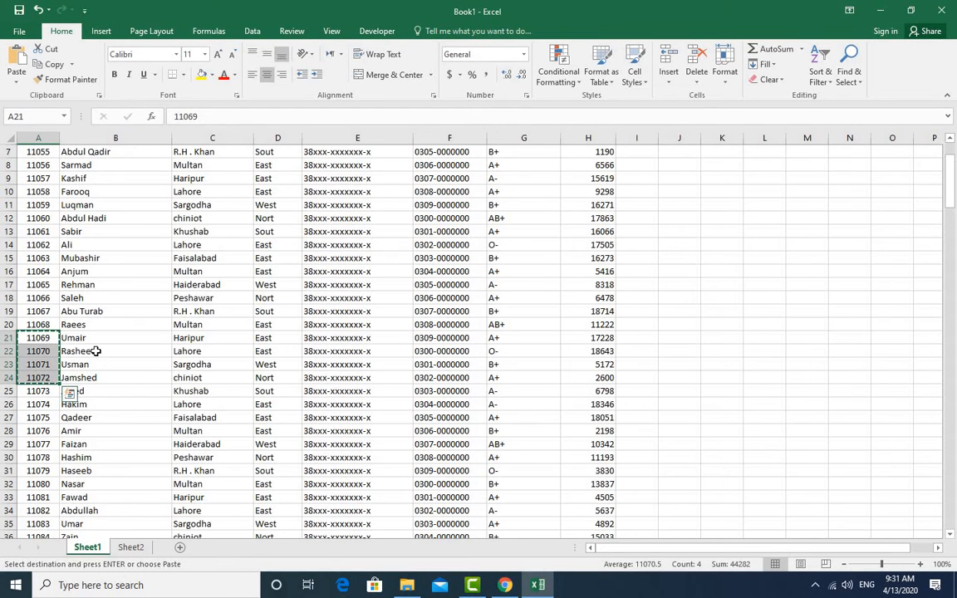
pyautogui.moveTo(26, 151); pyautogui.dragTo(575, 538)
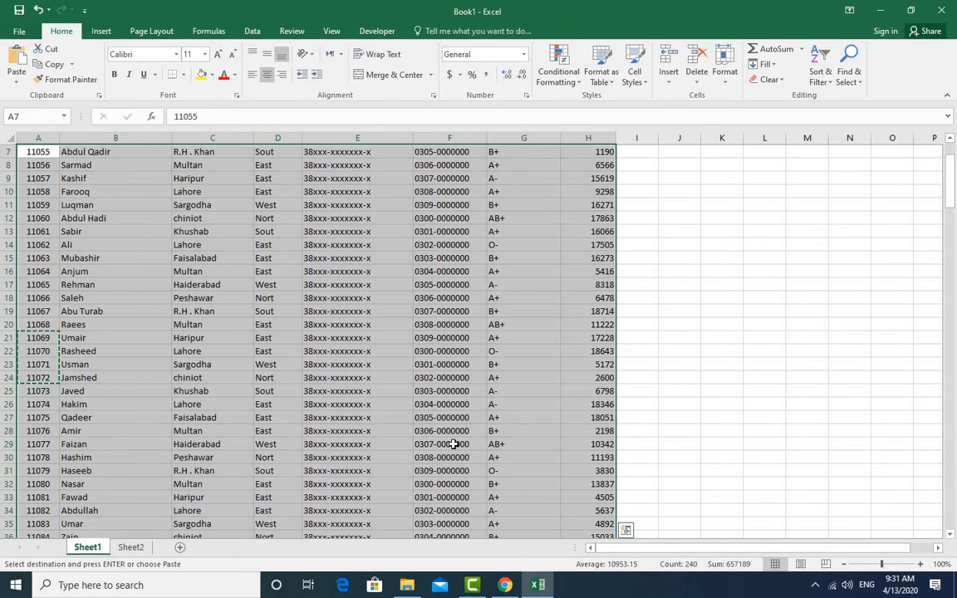
pyautogui.click(199, 296)
pyautogui.moveTo(39, 153); pyautogui.dragTo(512, 456)
pyautogui.click(275, 302)
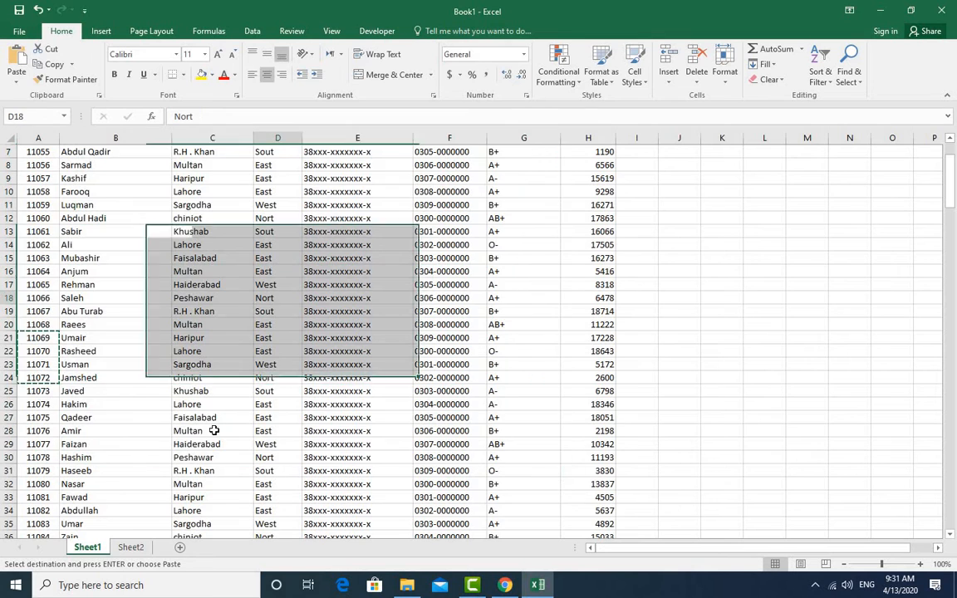
pyautogui.click(131, 546)
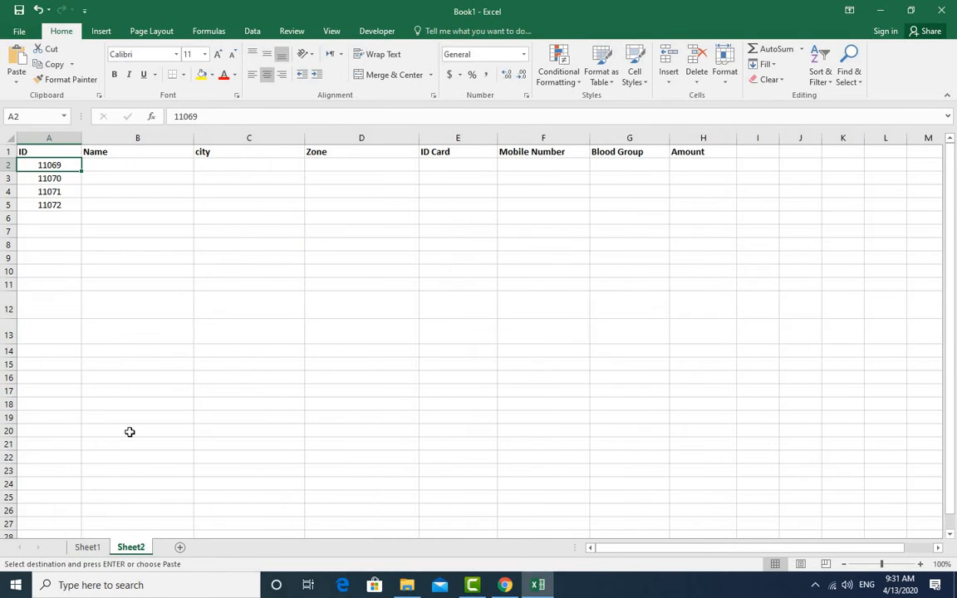
pyautogui.click(211, 312)
pyautogui.press('Escape')
pyautogui.moveTo(42, 165); pyautogui.dragTo(47, 203)
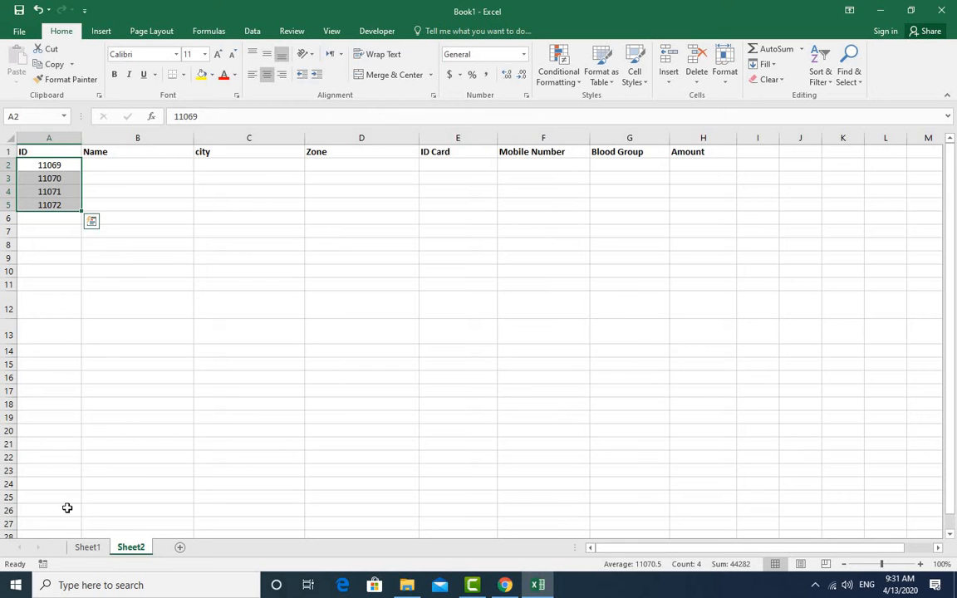
pyautogui.click(87, 546)
pyautogui.scroll(-6, 103, 394)
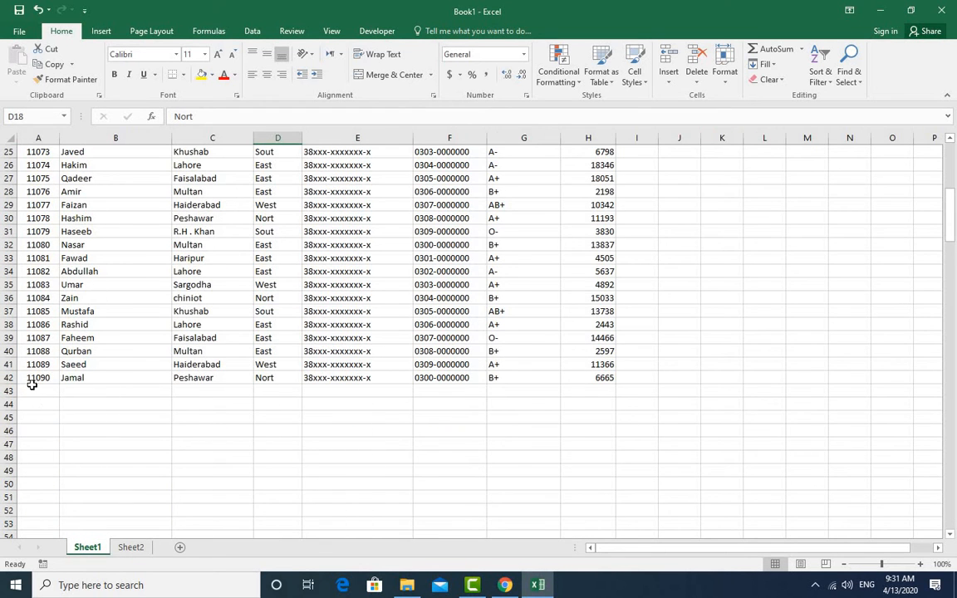
pyautogui.click(38, 391)
pyautogui.scroll(3, 135, 326)
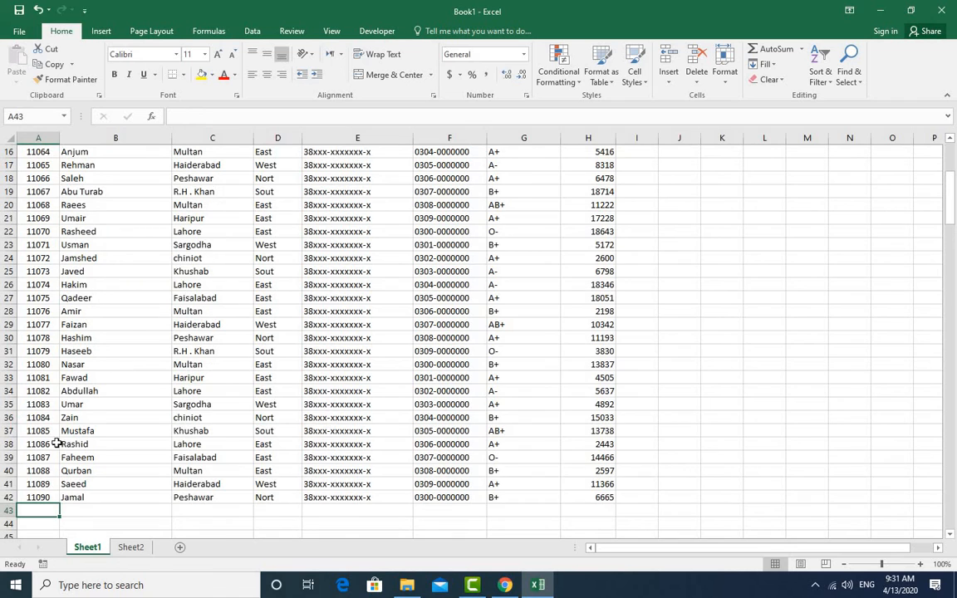
pyautogui.click(43, 496)
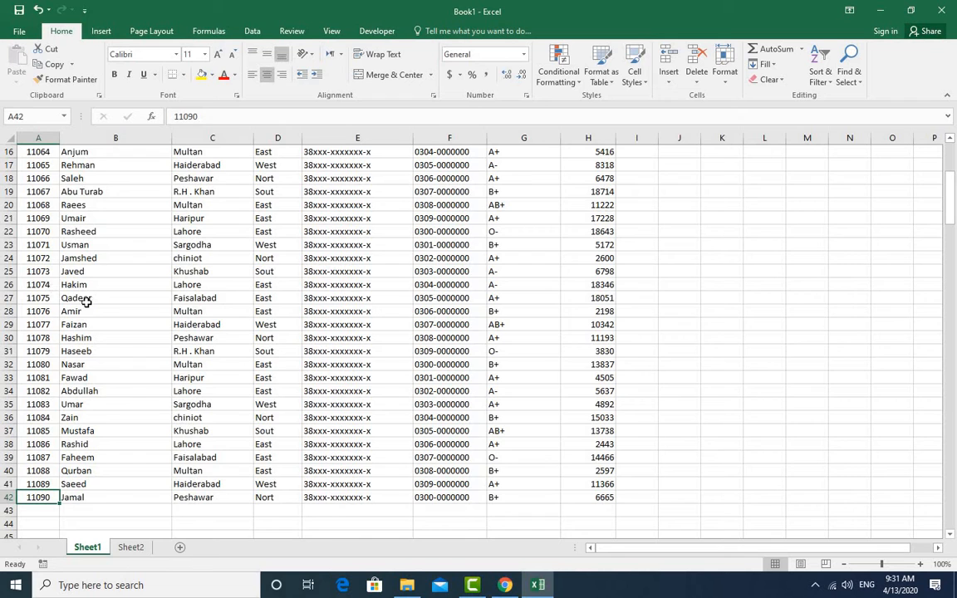
# Step: Start a VLOOKUP formula in cell B2 of Sheet2 with A2 as the lookup value
pyautogui.click(126, 547)
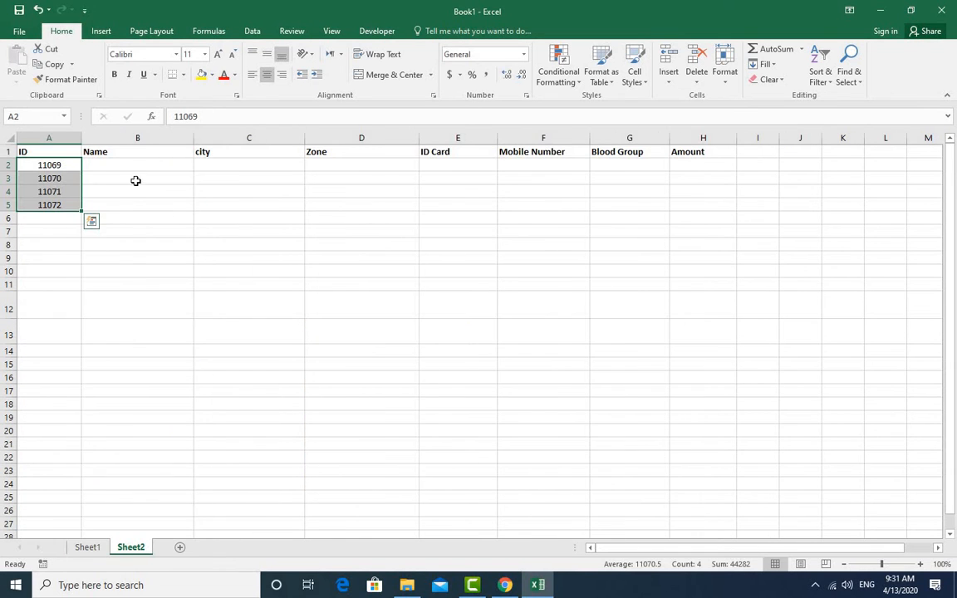
pyautogui.click(117, 164)
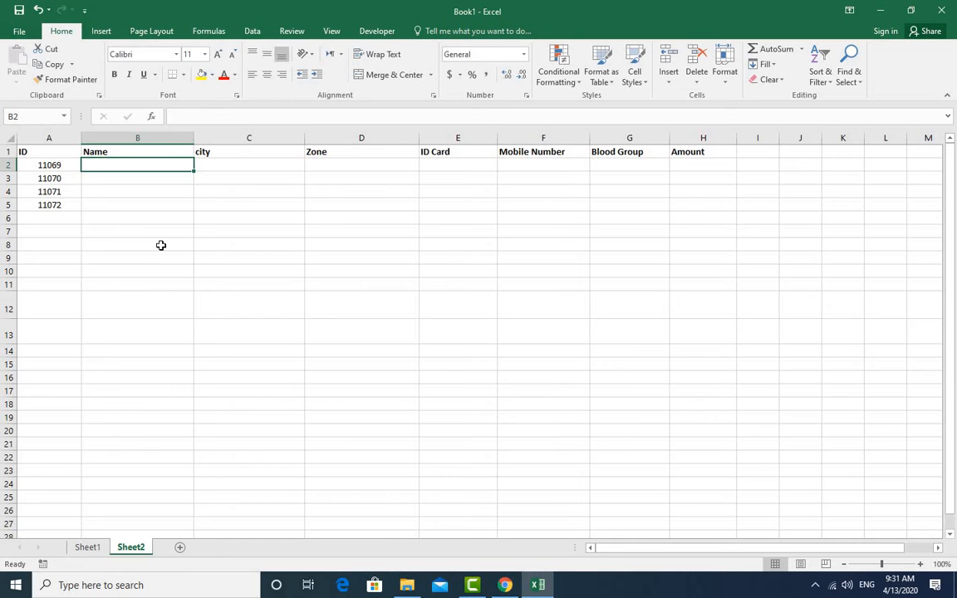
pyautogui.write('=')
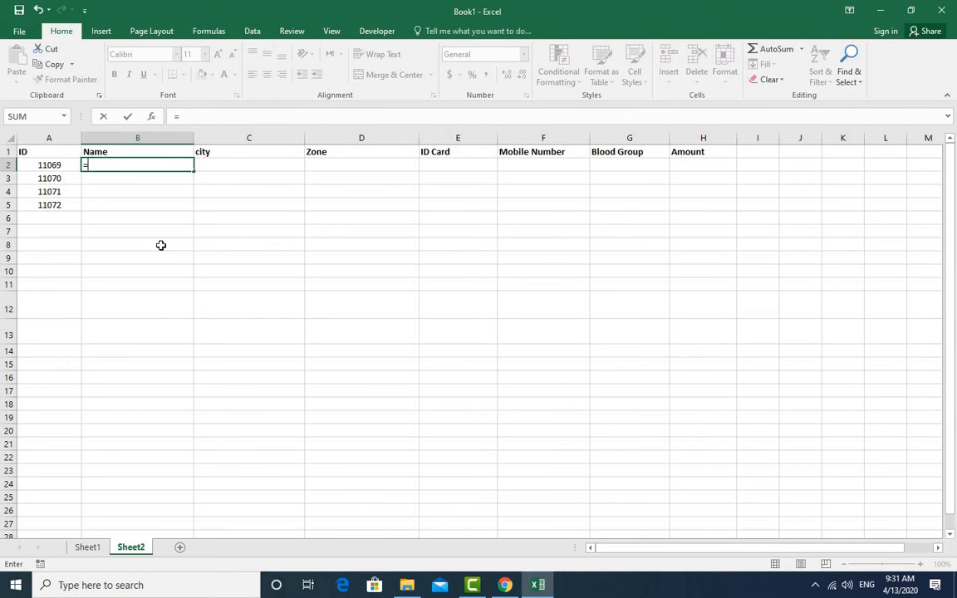
pyautogui.write('vlookup')
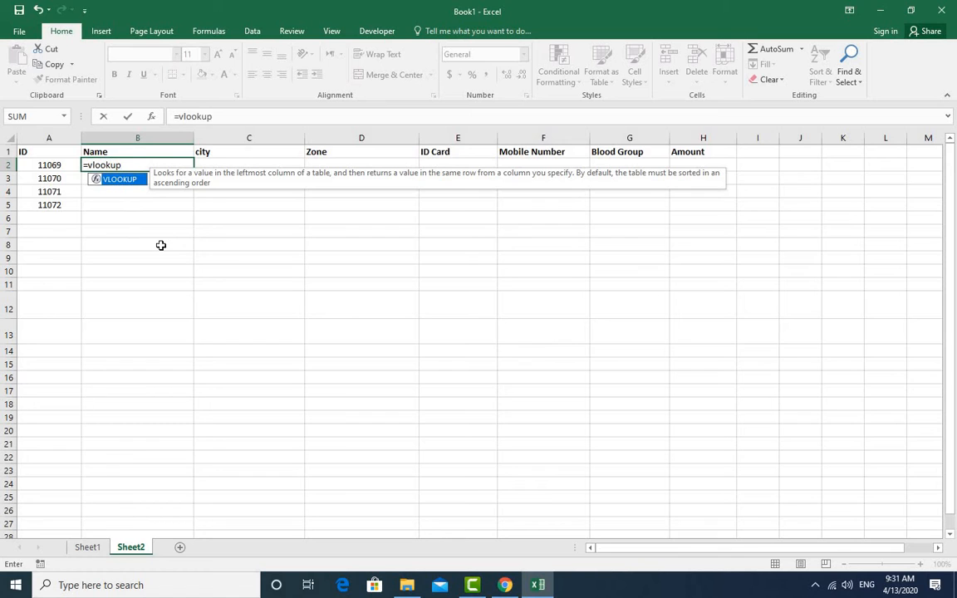
pyautogui.doubleClick(131, 180)
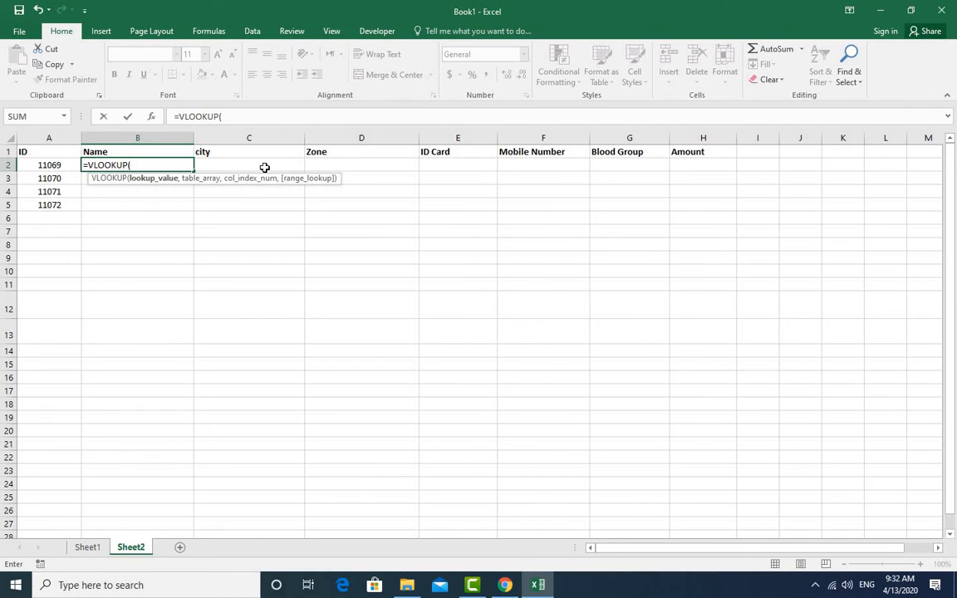
pyautogui.click(67, 165)
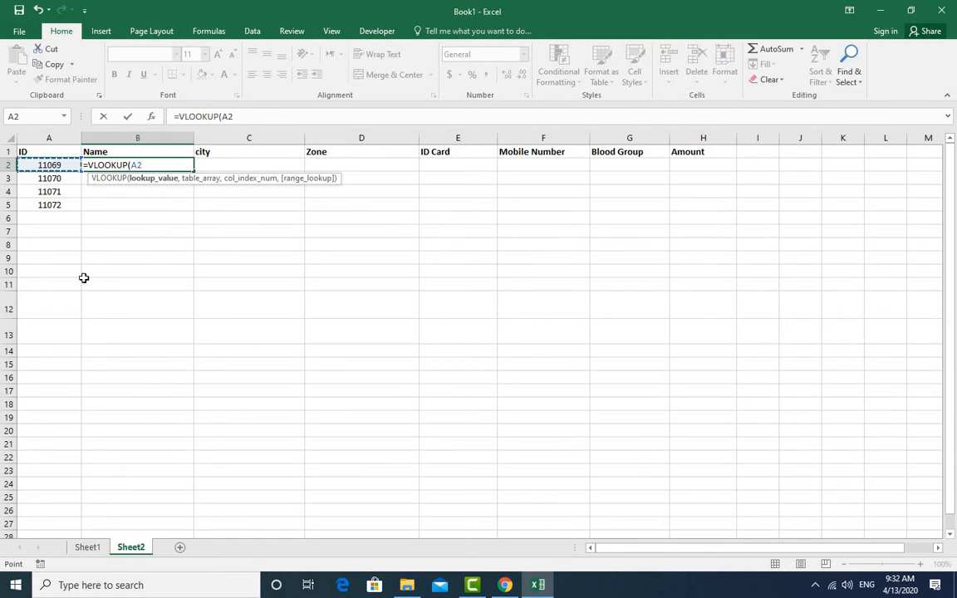
pyautogui.write(',')
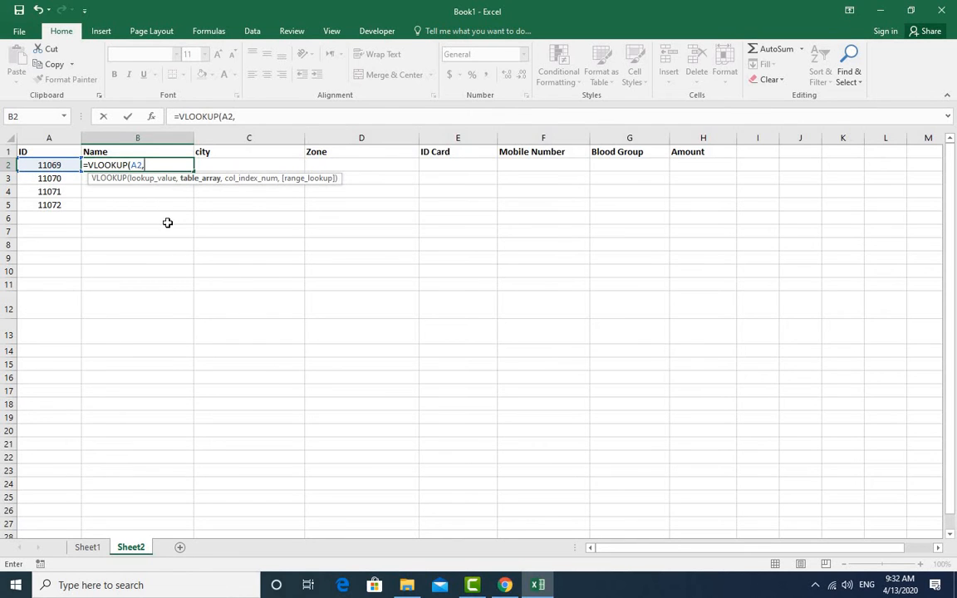
# Step: Complete the Name formula with table array Sheet1!A:H, column index 2 and range lookup 0
pyautogui.click(87, 547)
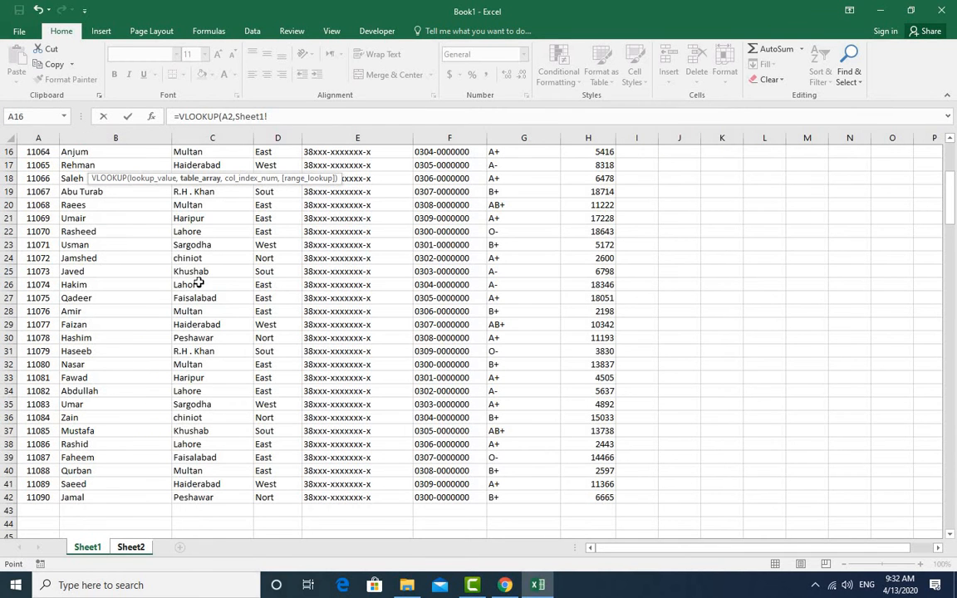
pyautogui.scroll(5, 178, 254)
pyautogui.moveTo(37, 138); pyautogui.dragTo(605, 128)
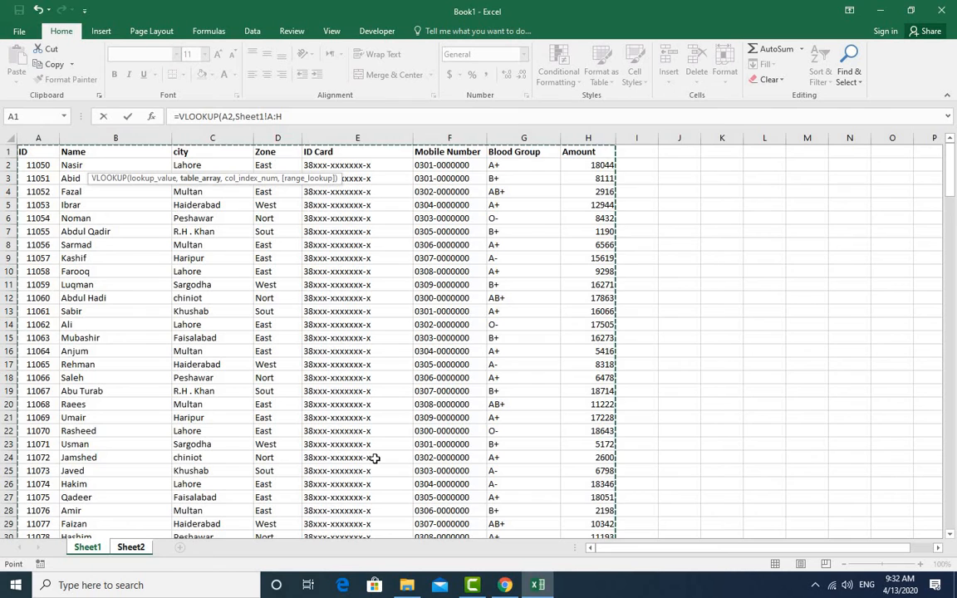
pyautogui.write(',')
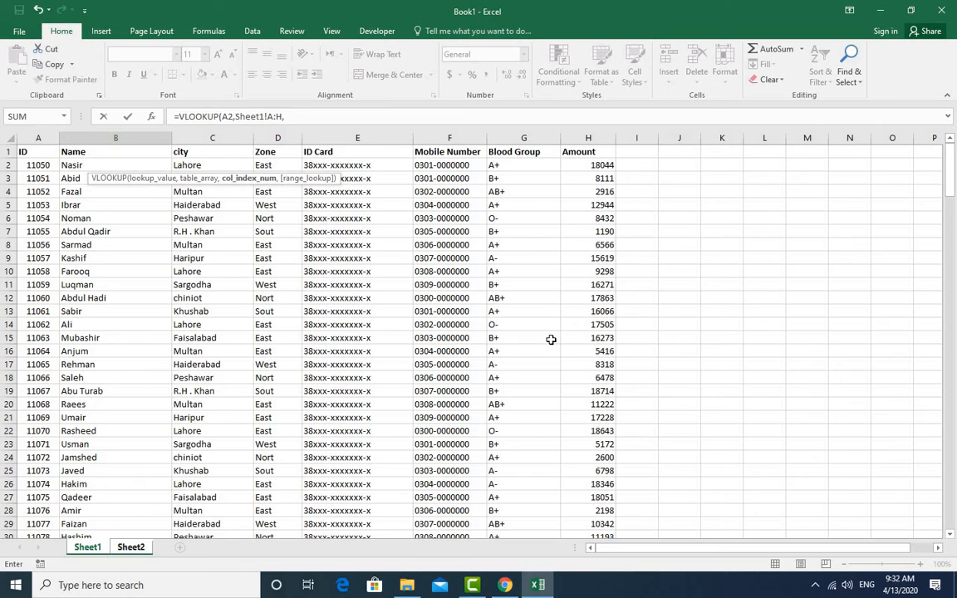
pyautogui.click(291, 116)
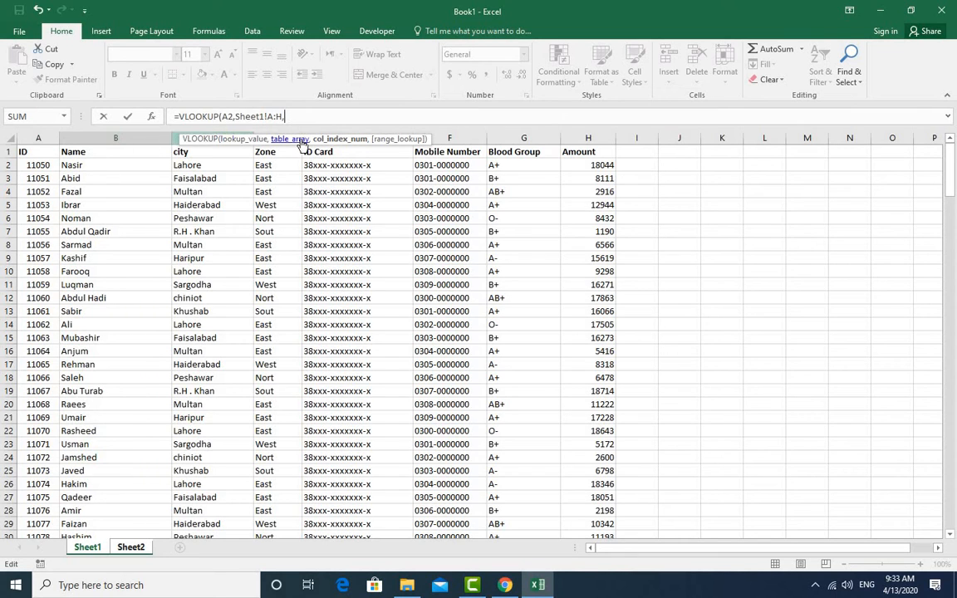
pyautogui.write('2,0')
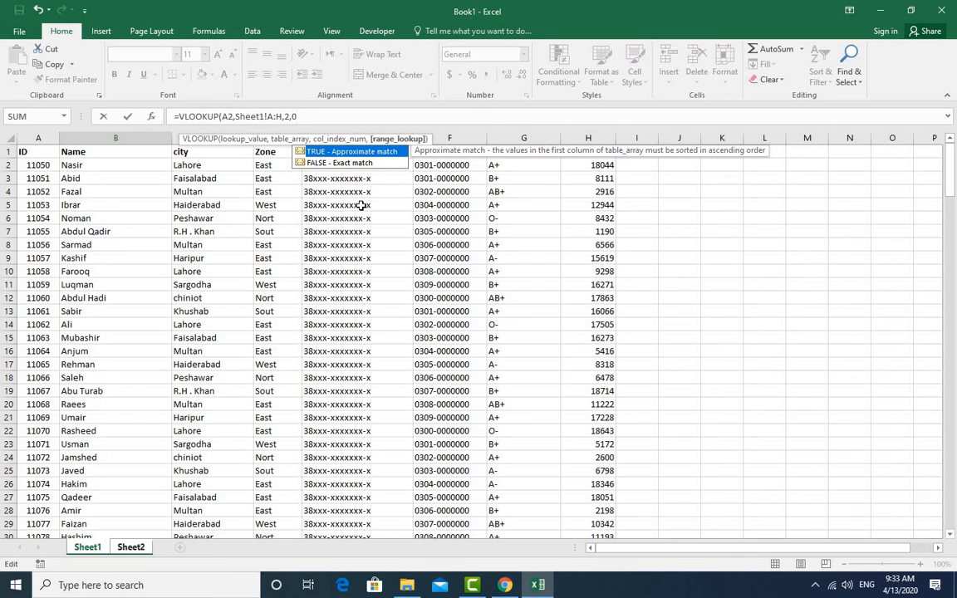
pyautogui.press('Return')
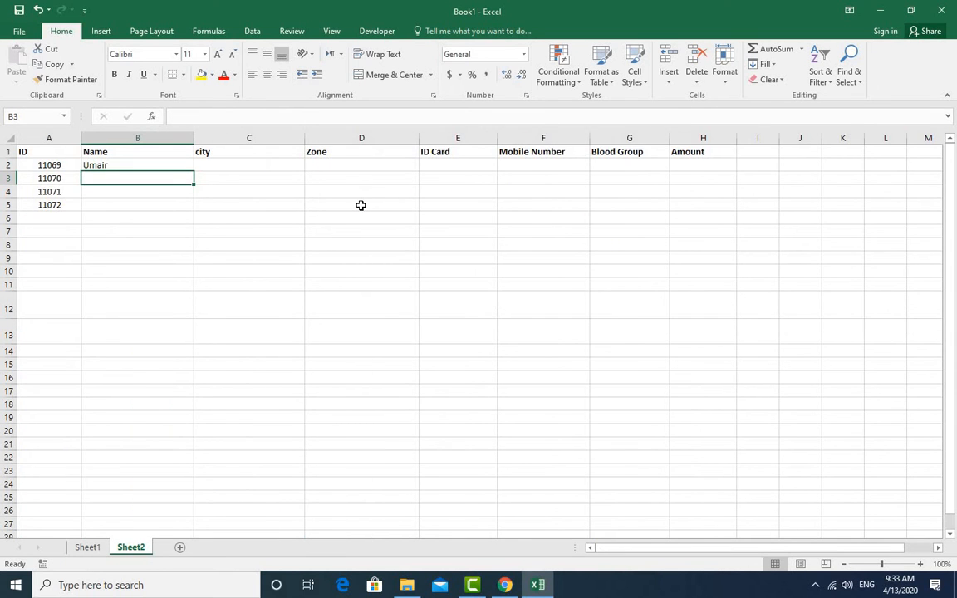
# Step: Enter =VLOOKUP(A2,Sheet1!A:H,3,0) in cell C2 of Sheet2 to retrieve the city
pyautogui.click(47, 165)
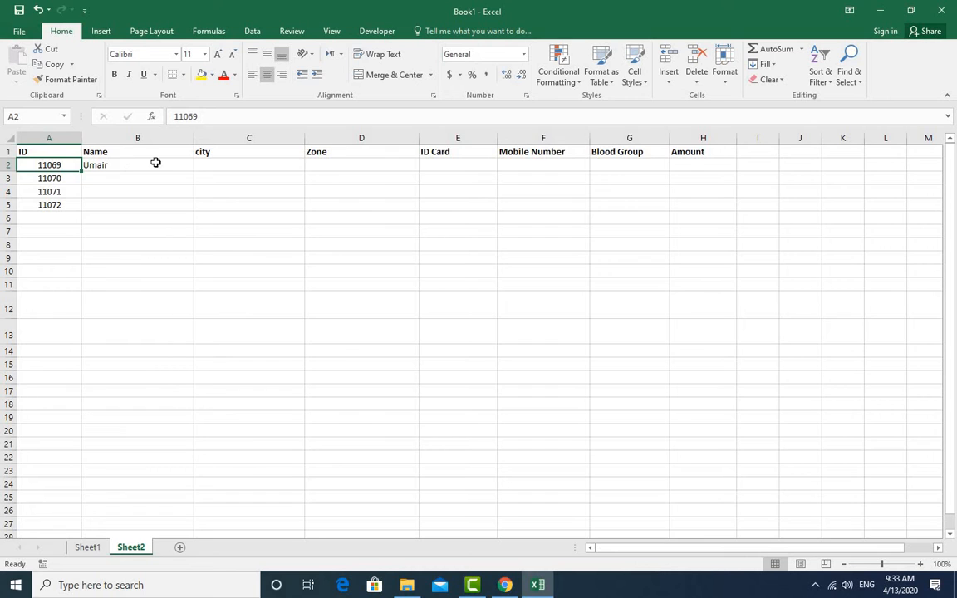
pyautogui.click(214, 164)
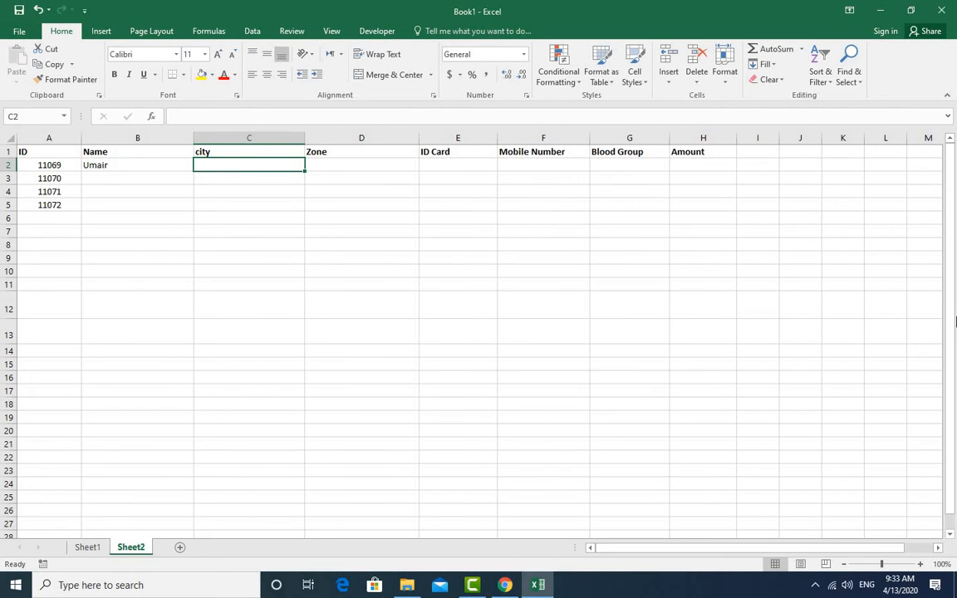
pyautogui.write('=v')
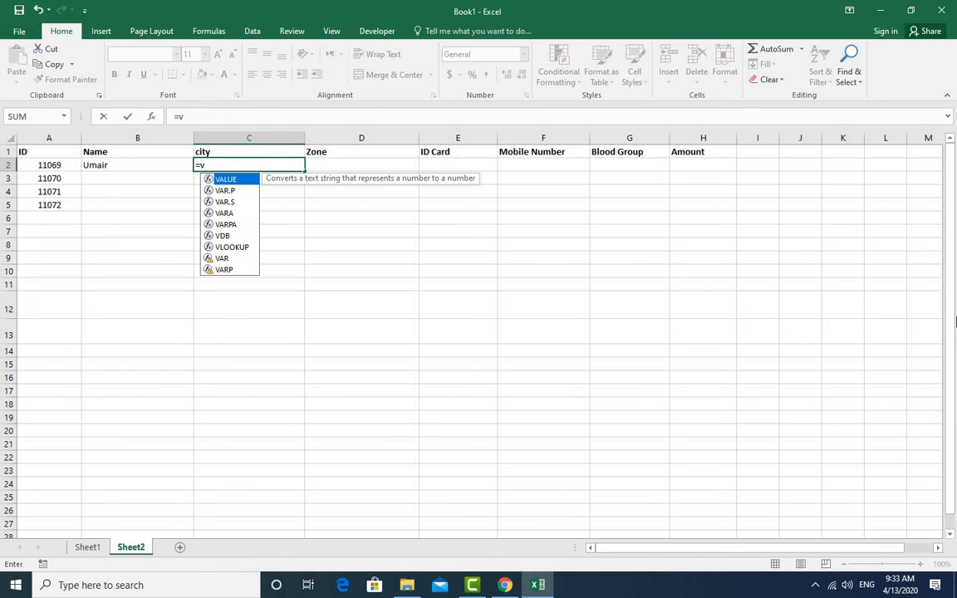
pyautogui.doubleClick(231, 247)
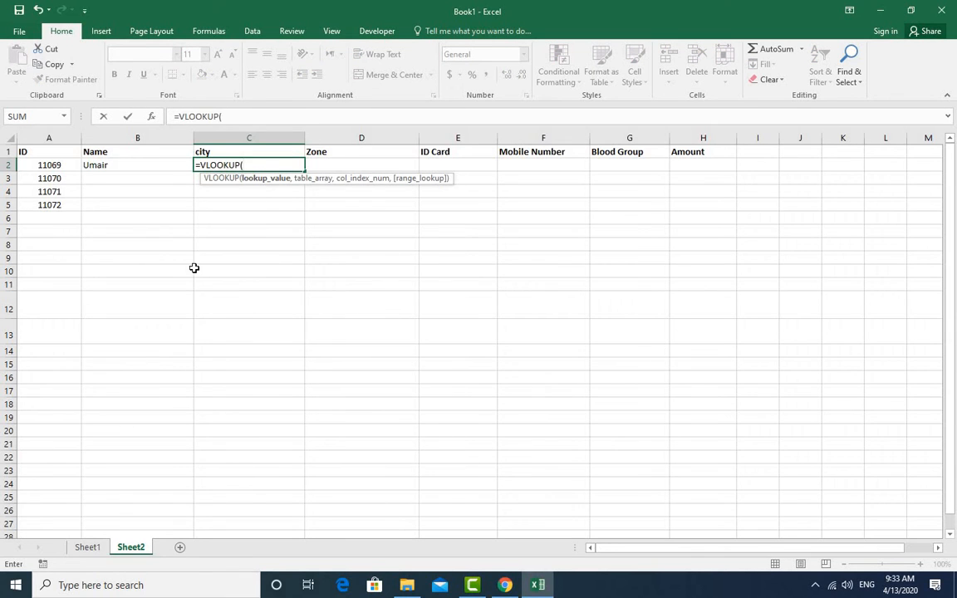
pyautogui.click(43, 165)
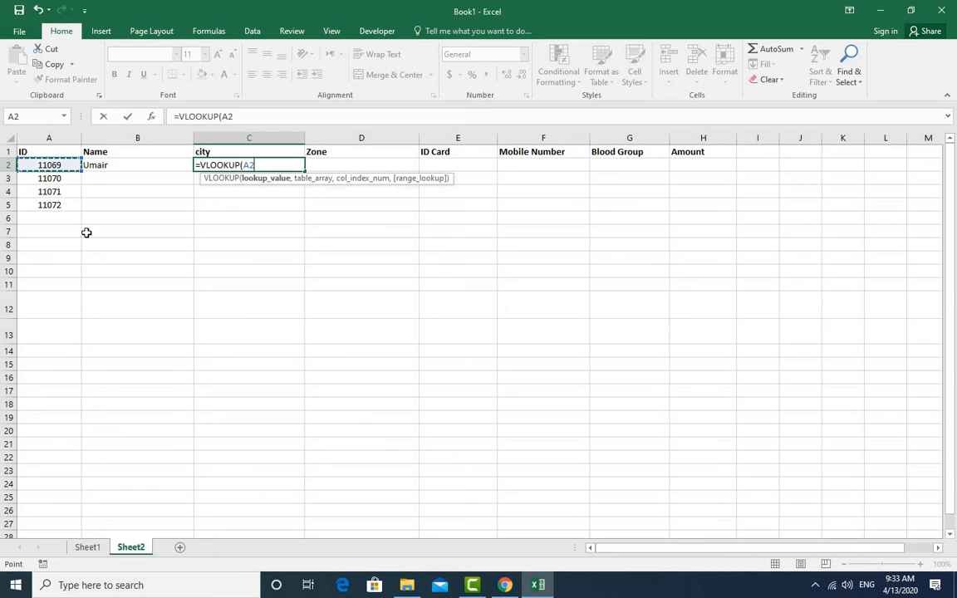
pyautogui.write(',')
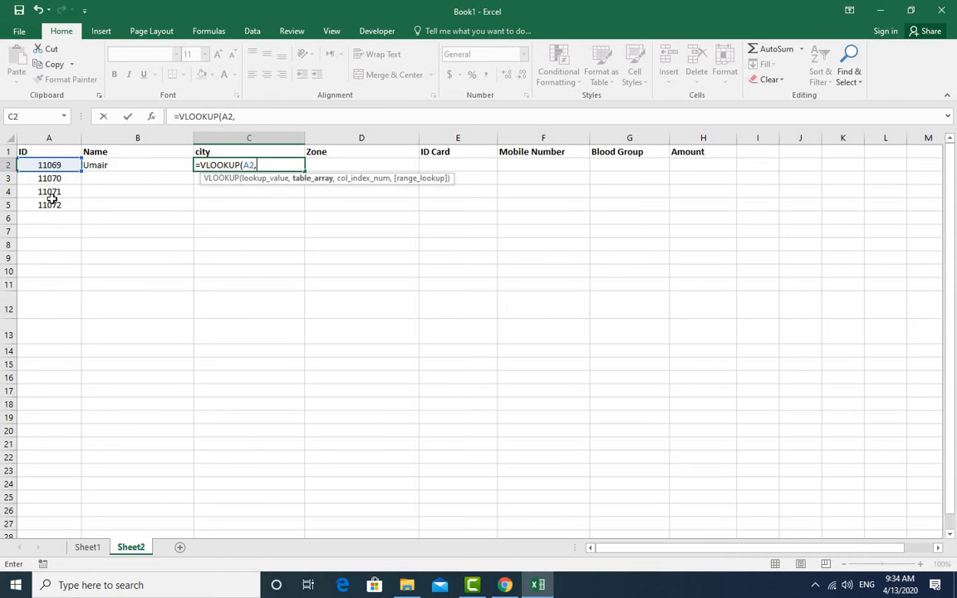
pyautogui.click(93, 548)
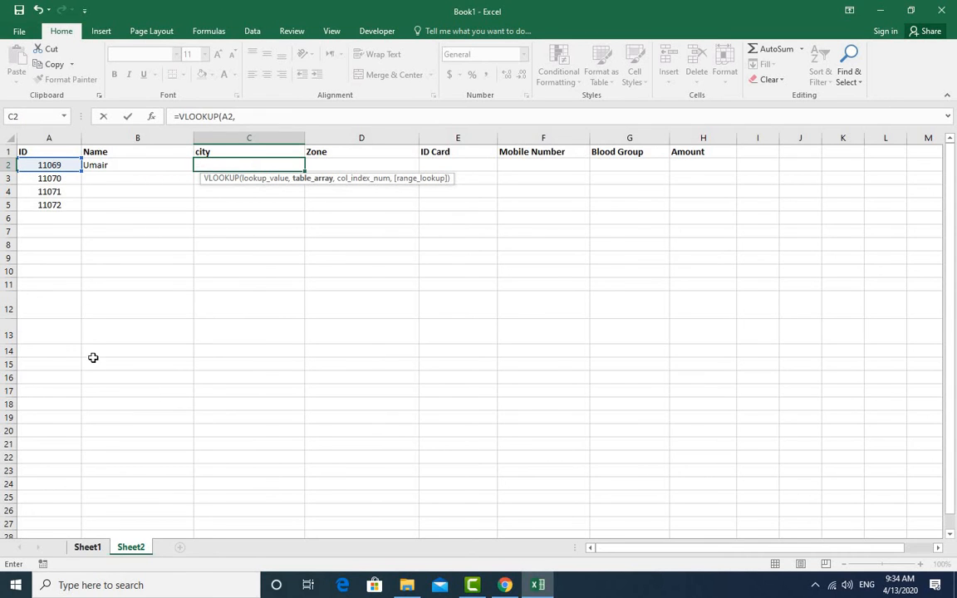
pyautogui.moveTo(39, 139); pyautogui.dragTo(589, 141)
pyautogui.write(',')
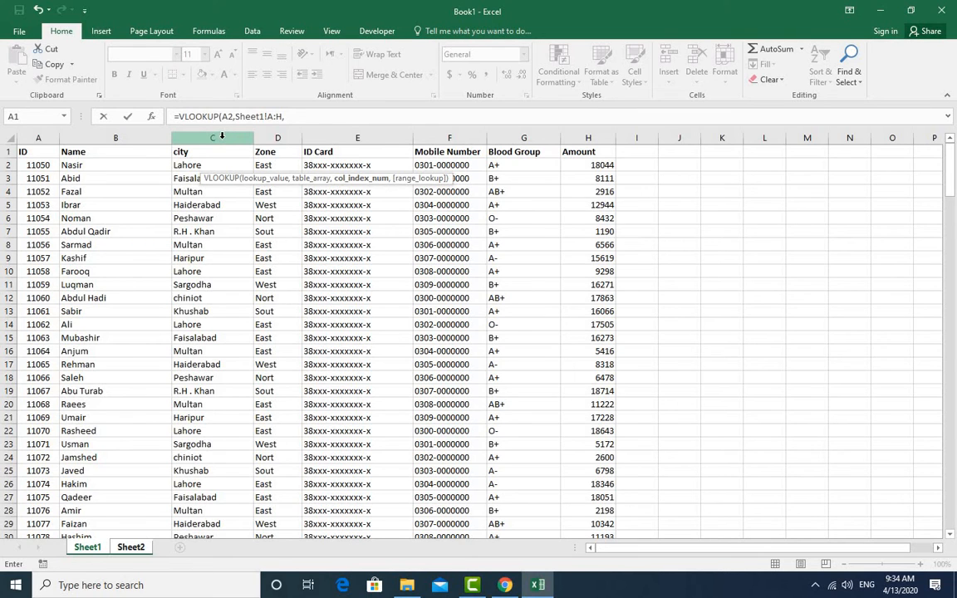
pyautogui.write('3,0')
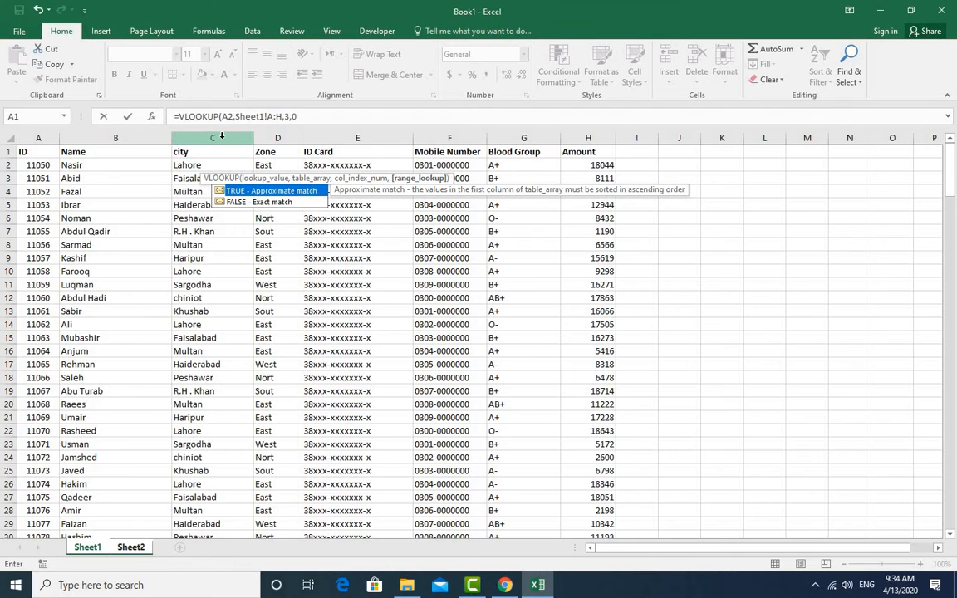
pyautogui.press('Return')
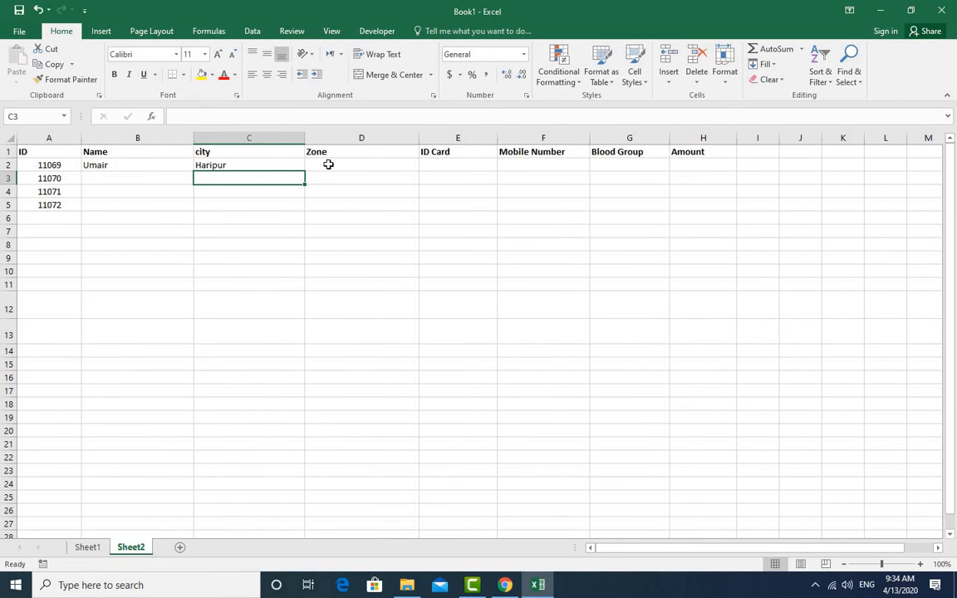
# Step: Enter =VLOOKUP(A2,Sheet1!A:H,4,0) in cell D2 of Sheet2 to retrieve the zone
pyautogui.click(328, 164)
pyautogui.write('=v')
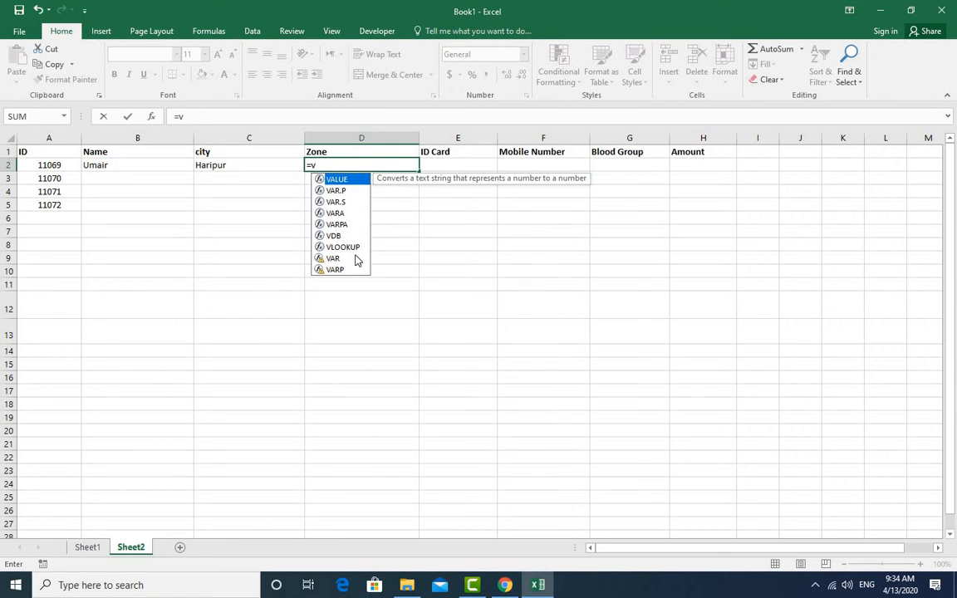
pyautogui.doubleClick(353, 248)
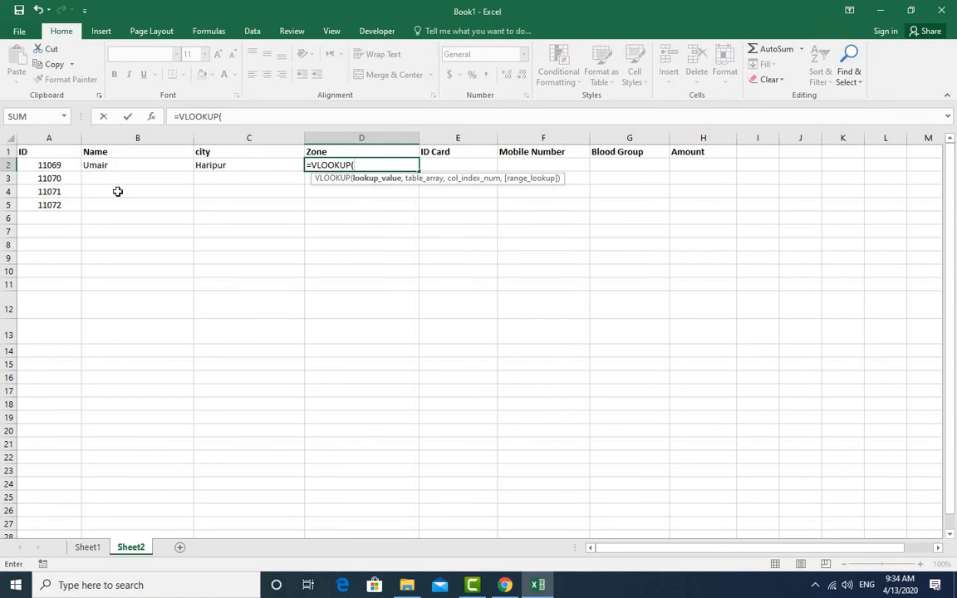
pyautogui.click(49, 165)
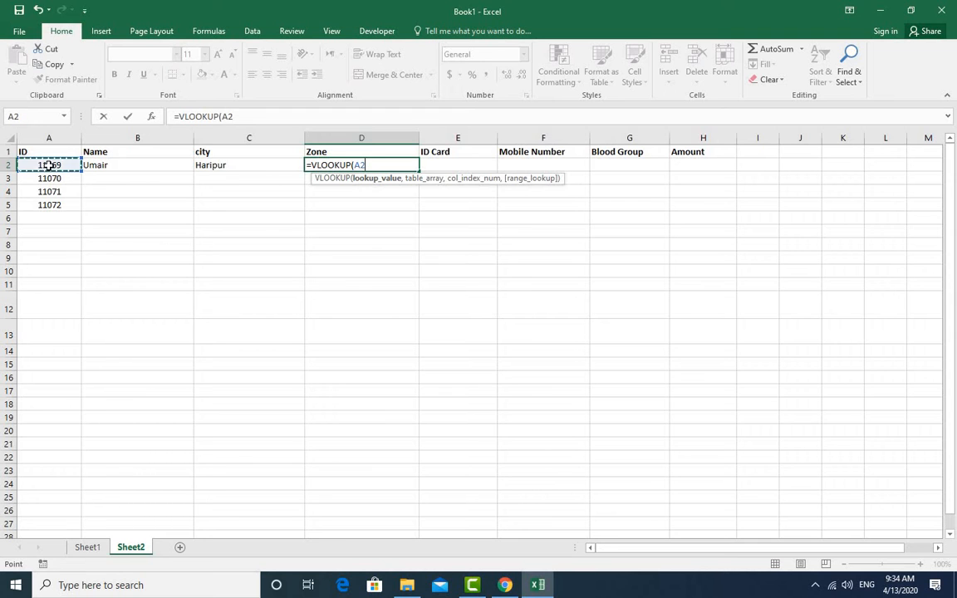
pyautogui.write(',')
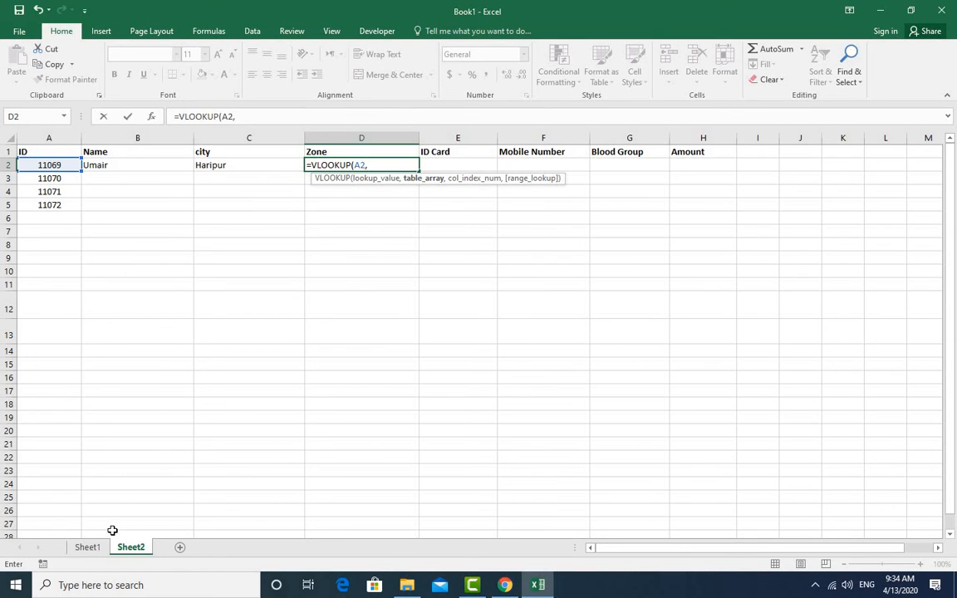
pyautogui.click(87, 547)
pyautogui.moveTo(30, 138); pyautogui.dragTo(587, 134)
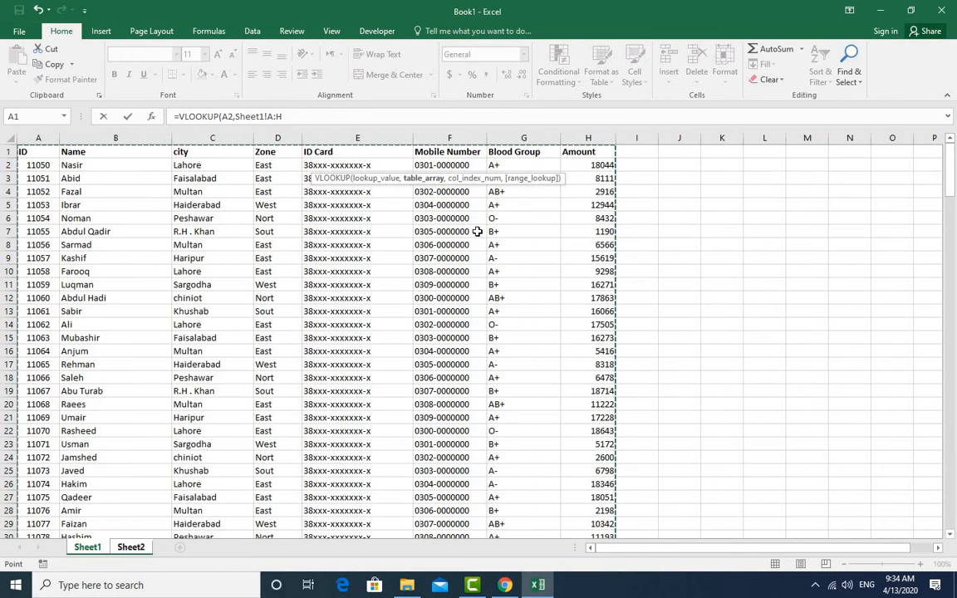
pyautogui.write(',')
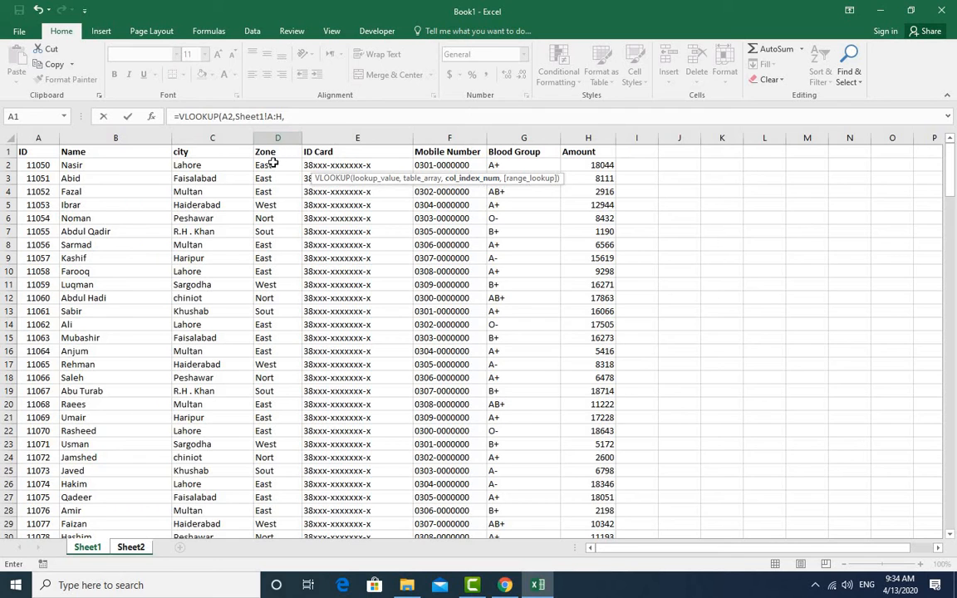
pyautogui.write('4,0')
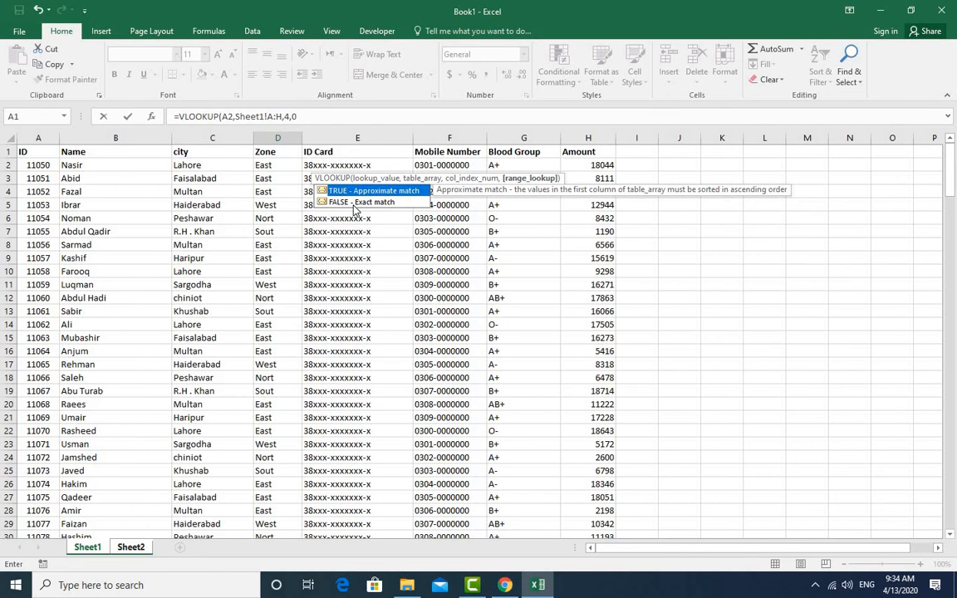
pyautogui.press('Return')
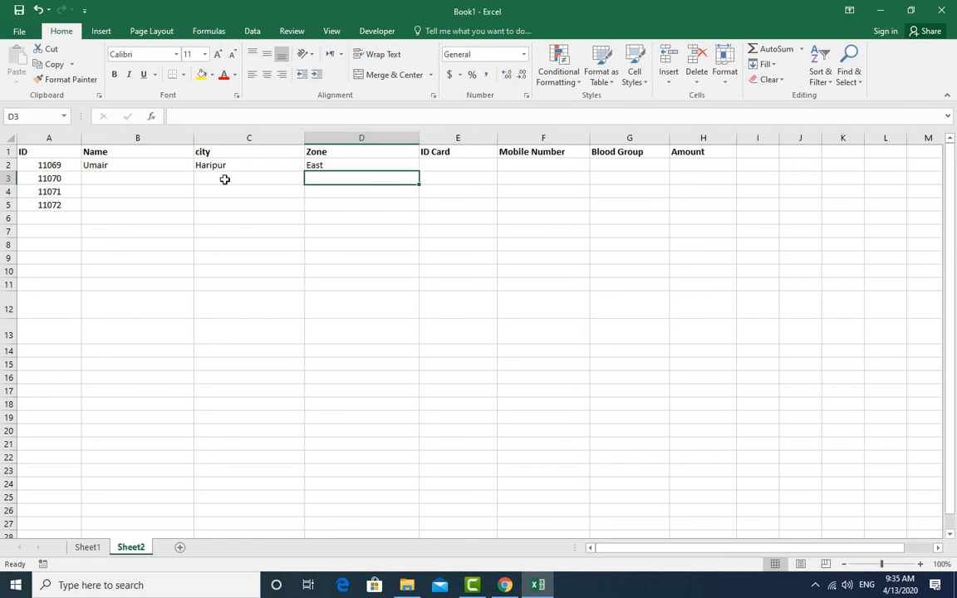
# Step: Clear the Name, city and Zone formulas from cells B2:D2 on Sheet2
pyautogui.click(143, 164)
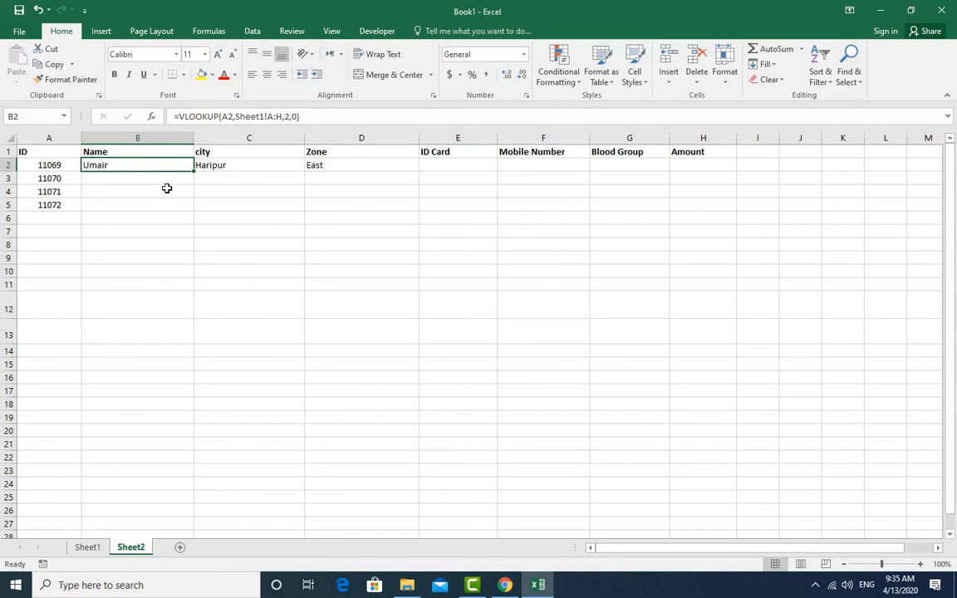
pyautogui.click(141, 189)
pyautogui.click(103, 166)
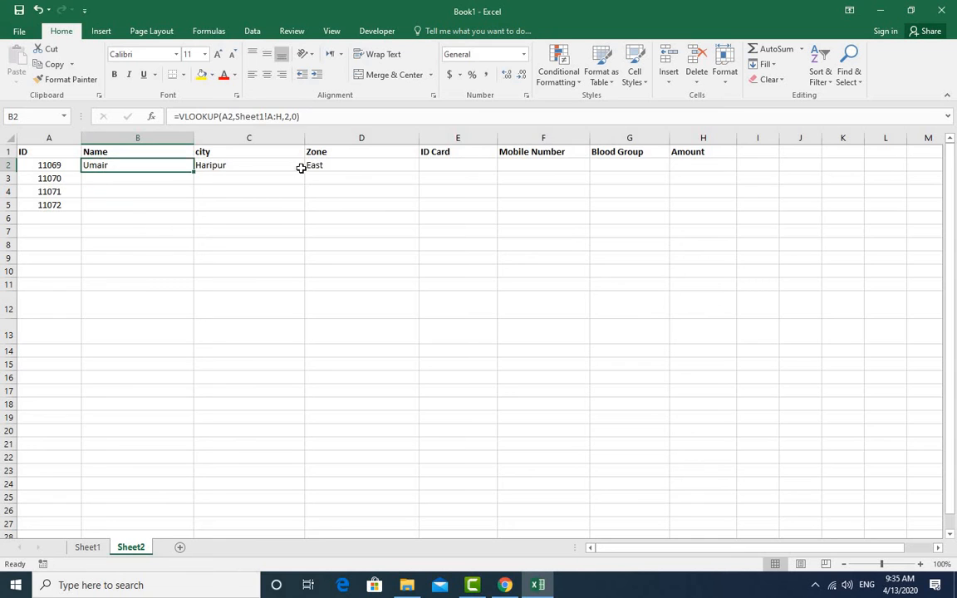
pyautogui.keyDown('shift'); pyautogui.click(307, 167); pyautogui.keyUp('shift')
pyautogui.press('Delete')
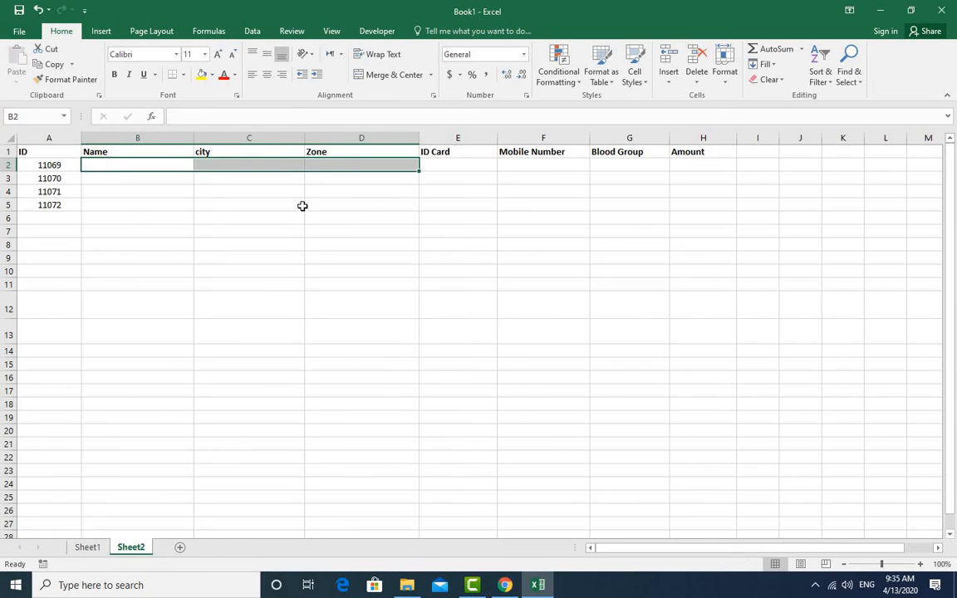
pyautogui.click(237, 206)
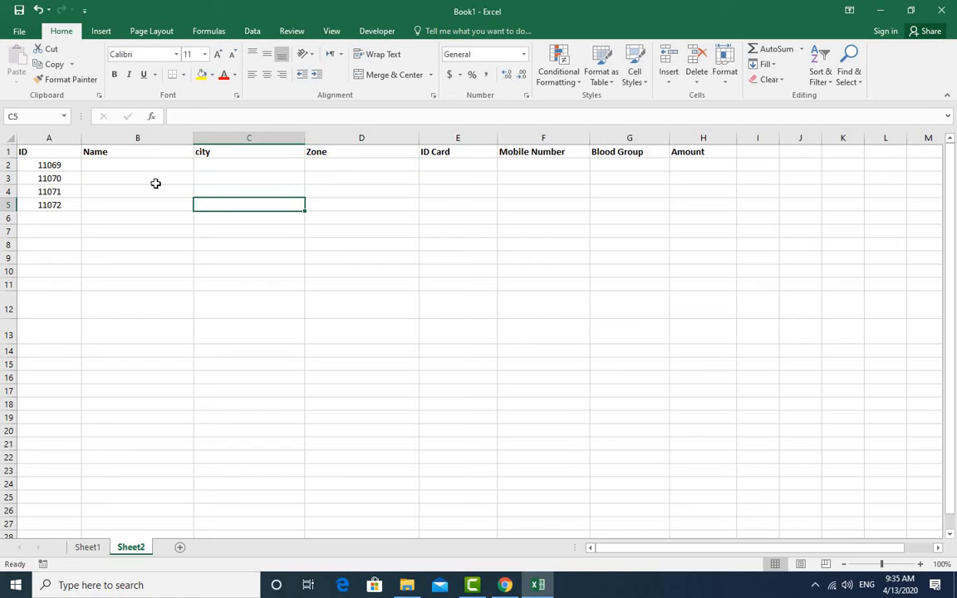
# Step: Start a VLOOKUP formula across cells B2:H2 of Sheet2 with A2 as the lookup value
pyautogui.click(119, 165)
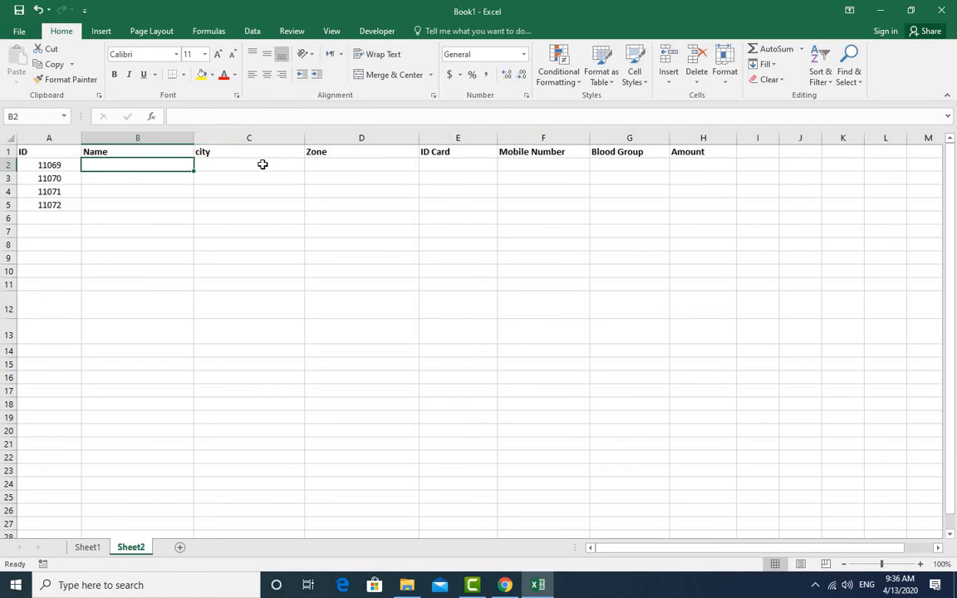
pyautogui.moveTo(262, 164); pyautogui.dragTo(682, 167)
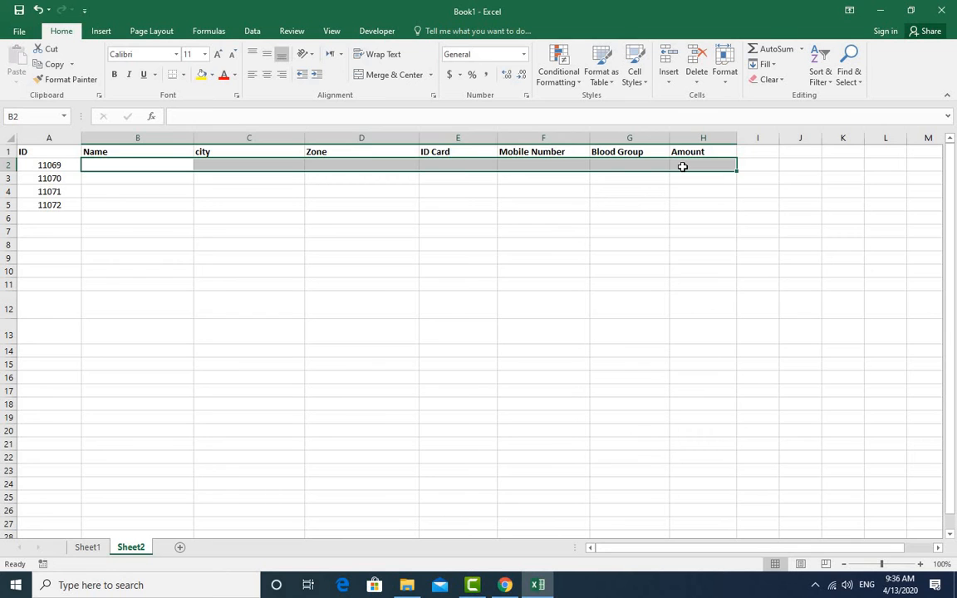
pyautogui.write('=')
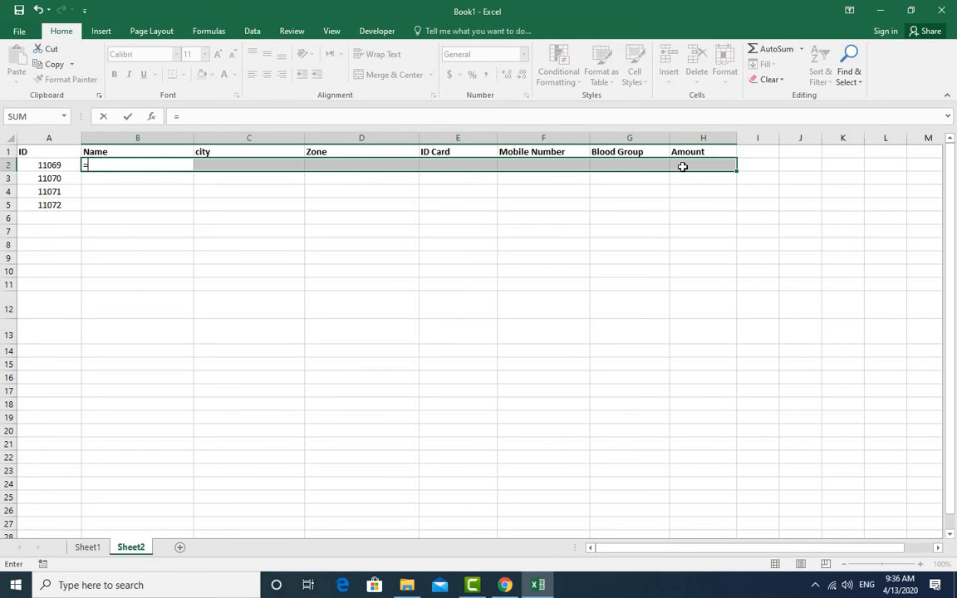
pyautogui.write('vll')
pyautogui.press('BackSpace')
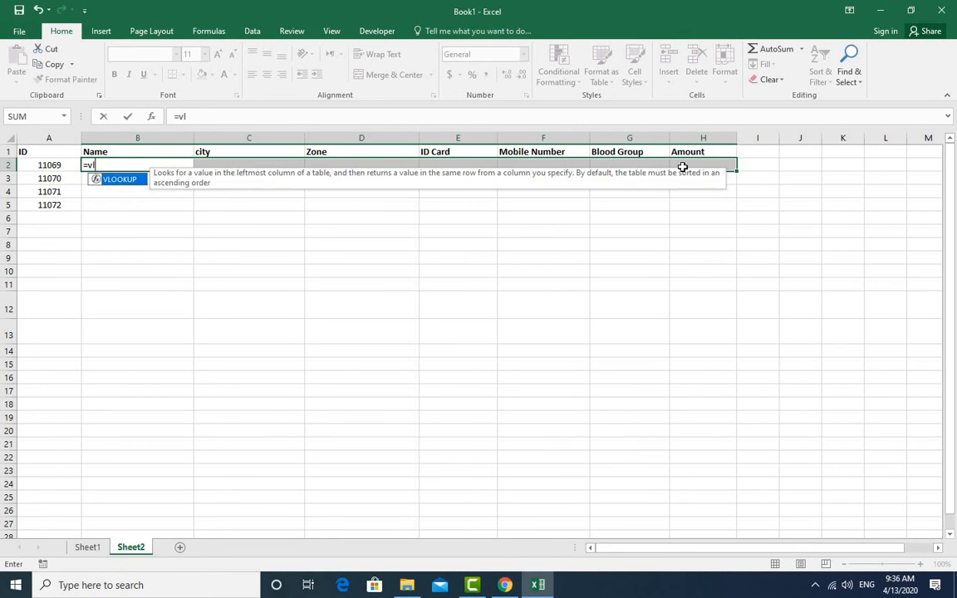
pyautogui.write('ookup(')
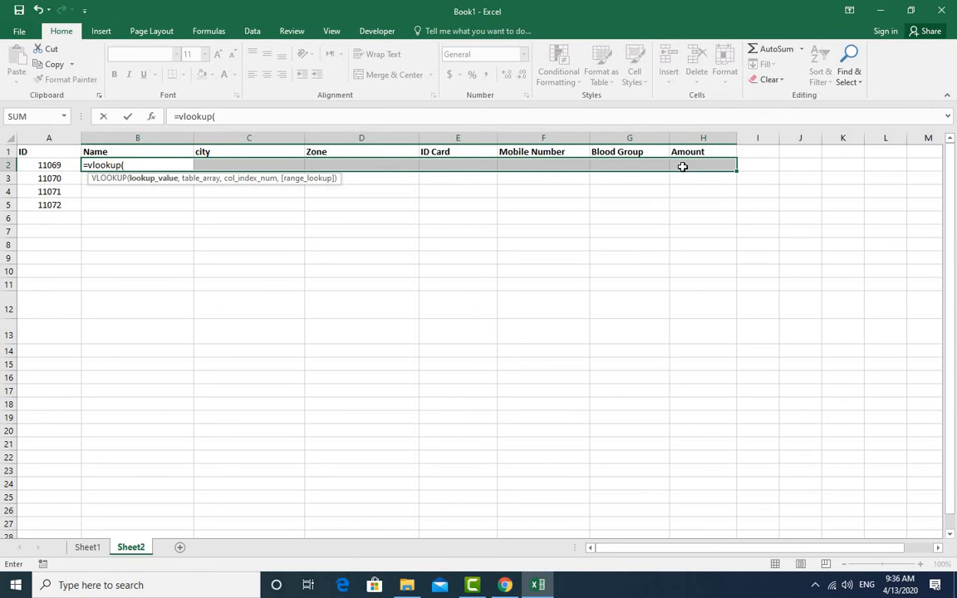
pyautogui.click(58, 166)
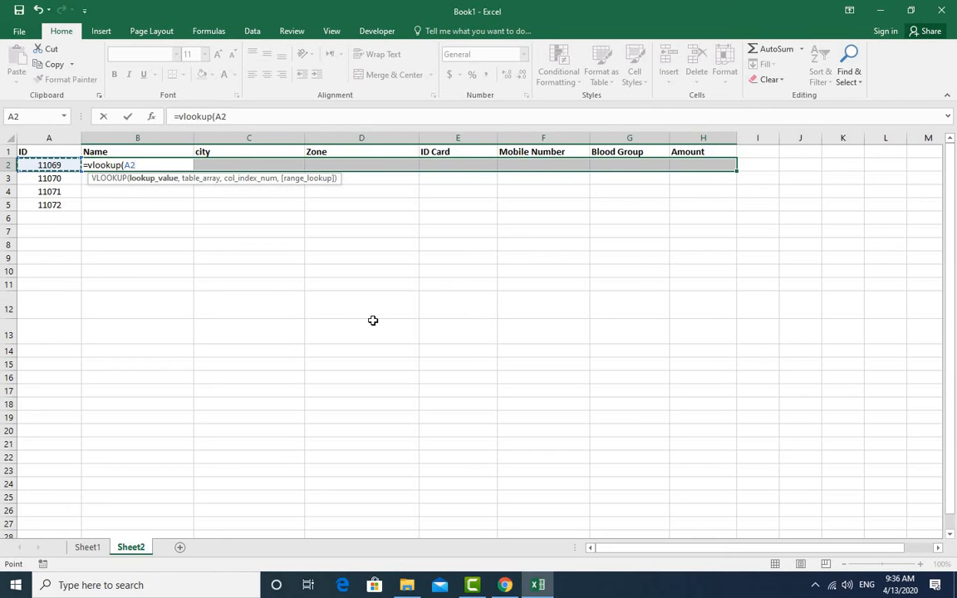
pyautogui.write(',')
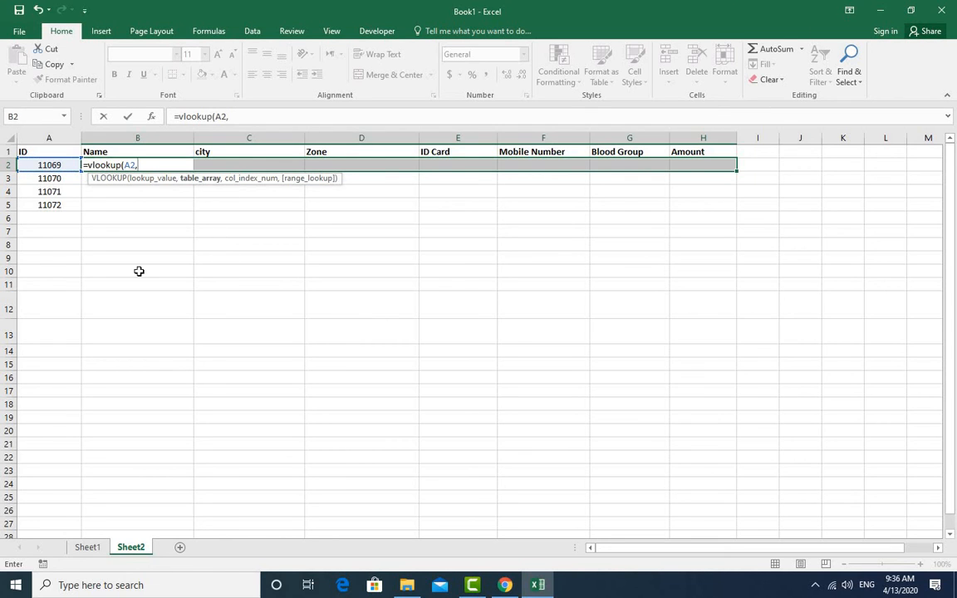
# Step: Set the VLOOKUP table array to columns A:H of Sheet1
pyautogui.click(87, 548)
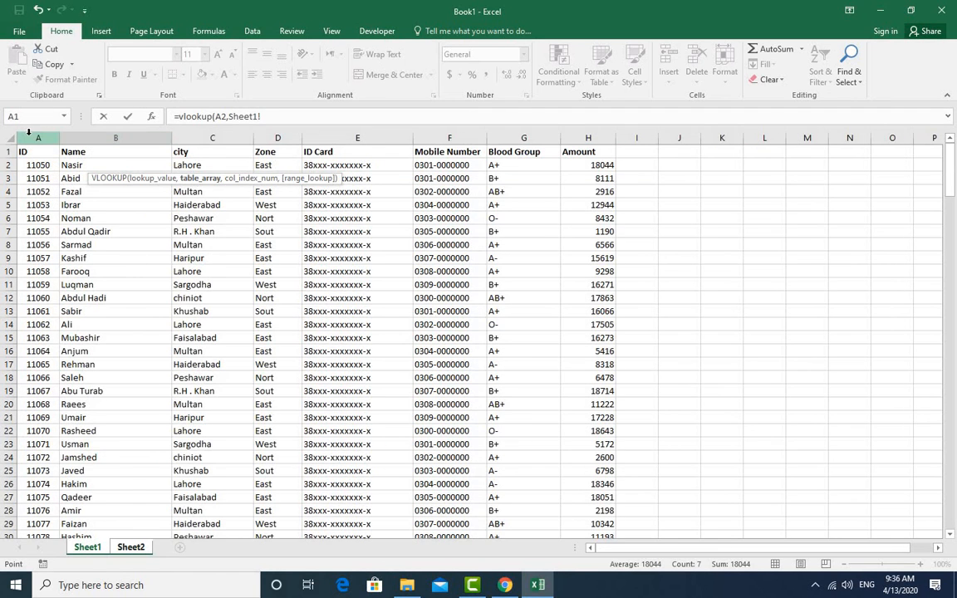
pyautogui.moveTo(30, 135); pyautogui.dragTo(588, 135)
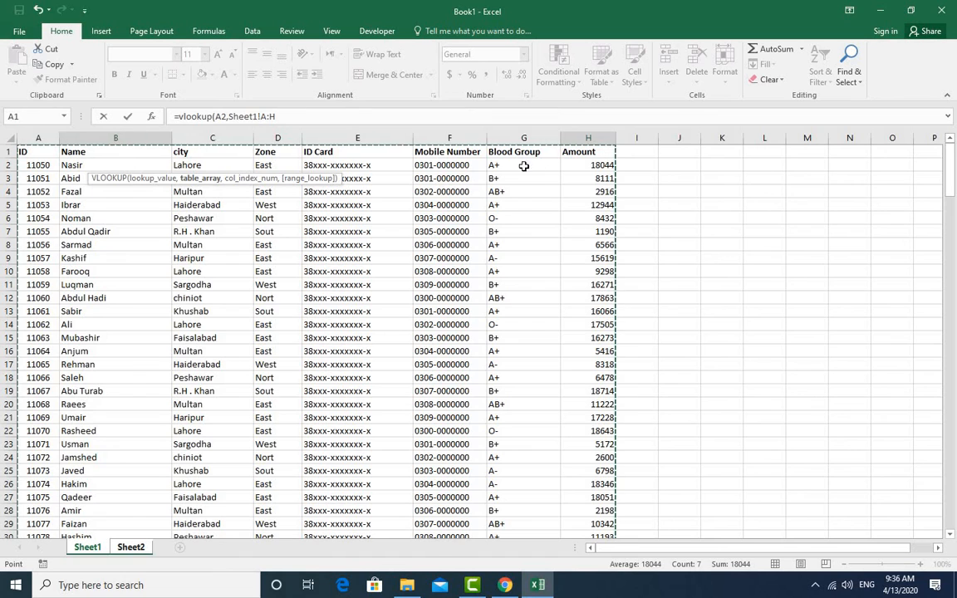
pyautogui.write(',')
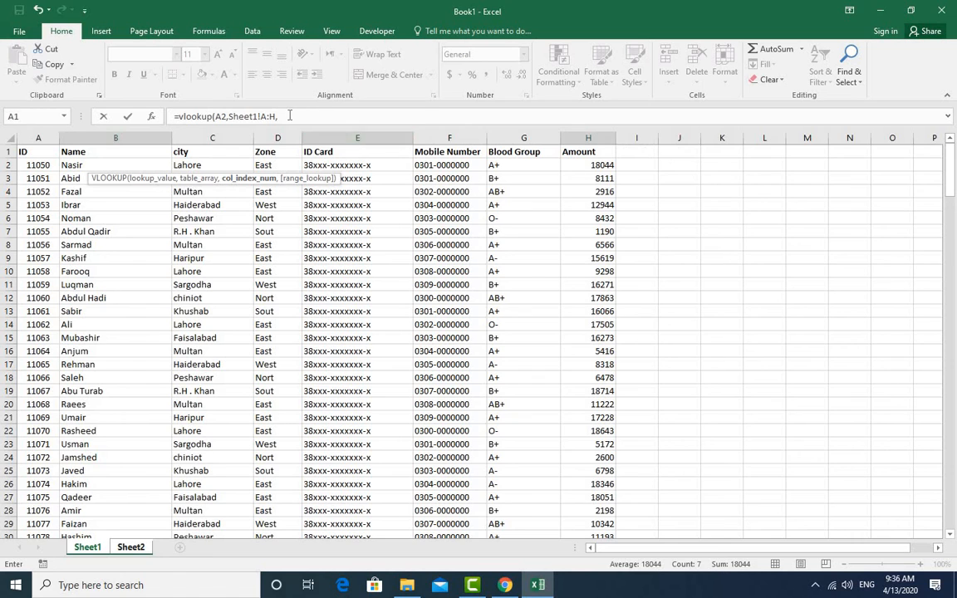
pyautogui.click(561, 117)
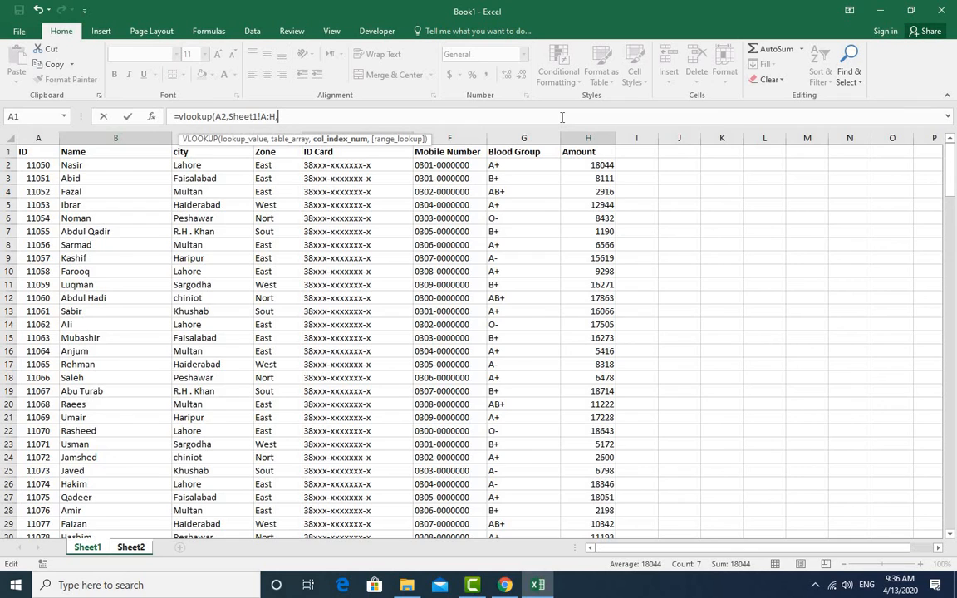
# Step: Complete the VLOOKUP as an array formula with column indexes {2,3,4,5,6,7,8} and range lookup 0
pyautogui.write('{')
pyautogui.write('2,3,4,')
pyautogui.write('5,6,7,8')
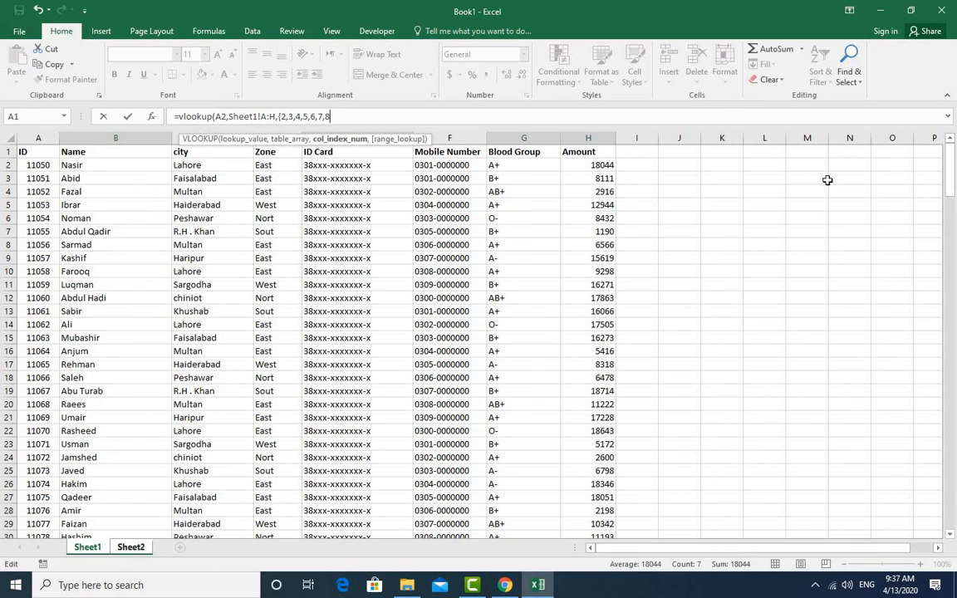
pyautogui.write('},')
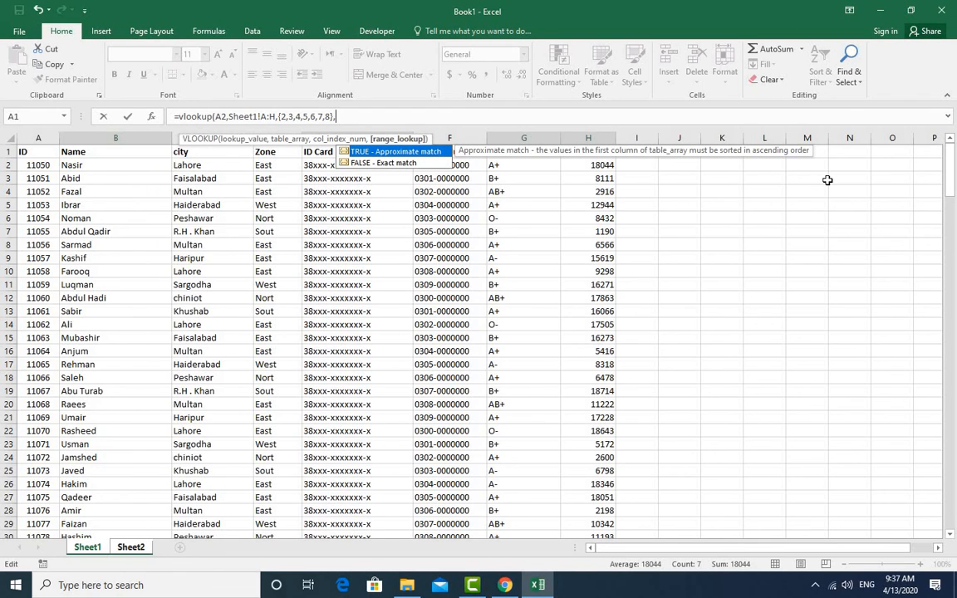
pyautogui.write('0')
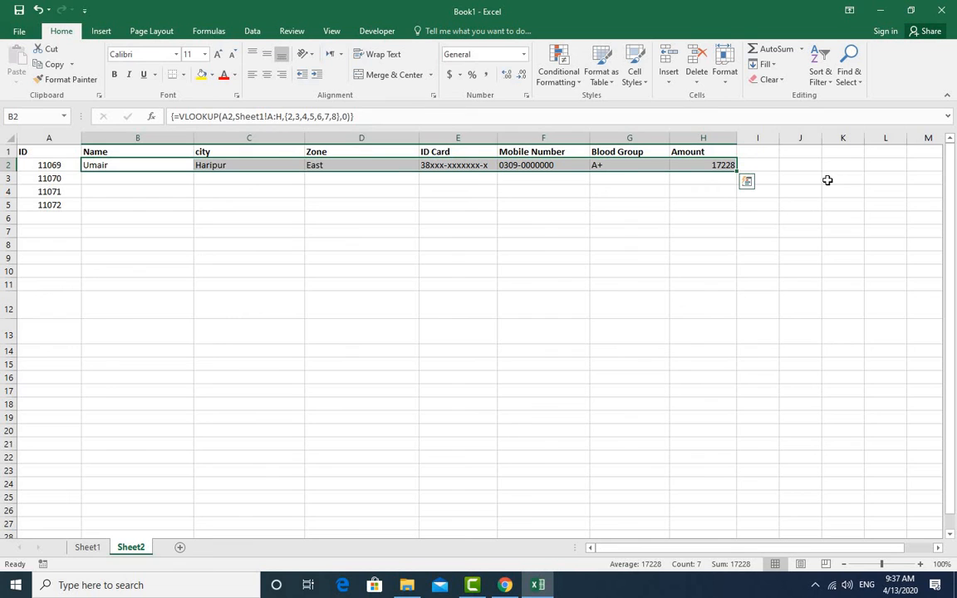
# Step: Review the details returned in columns B to H and inspect the array formula in the row 2 cells
pyautogui.click(285, 206)
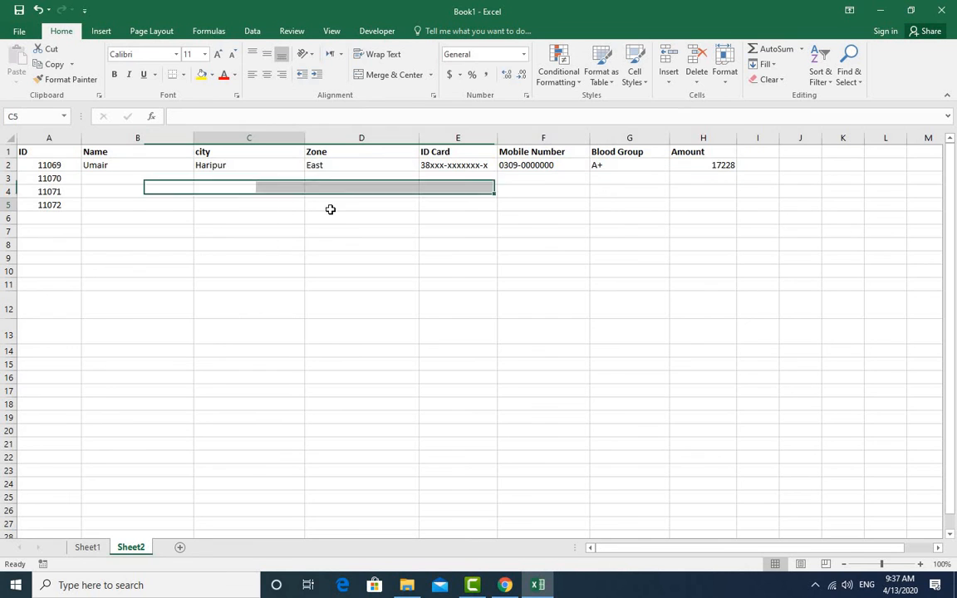
pyautogui.click(122, 163)
pyautogui.moveTo(137, 138); pyautogui.dragTo(263, 138)
pyautogui.click(262, 138)
pyautogui.click(363, 138)
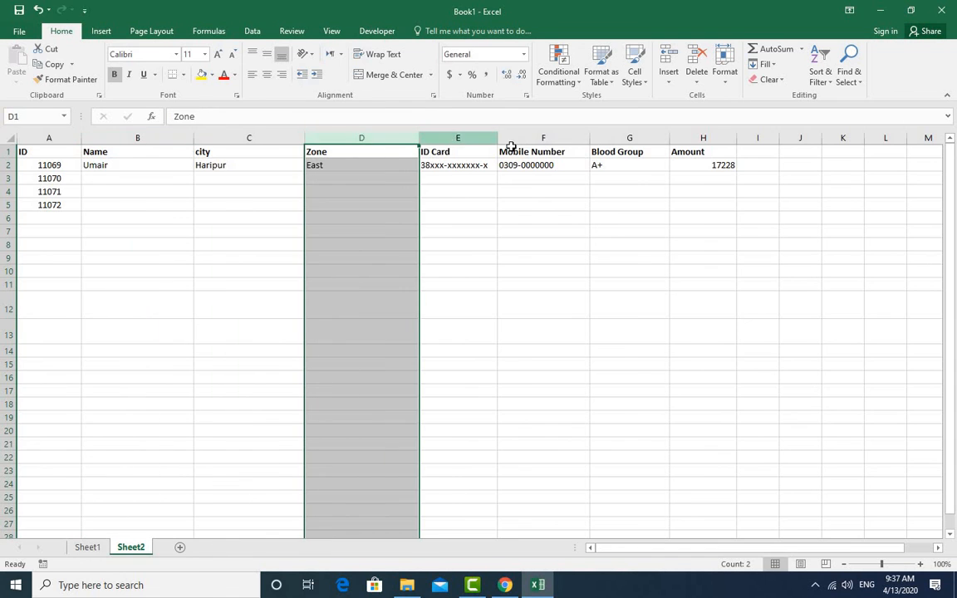
pyautogui.click(466, 139)
pyautogui.click(565, 139)
pyautogui.click(648, 139)
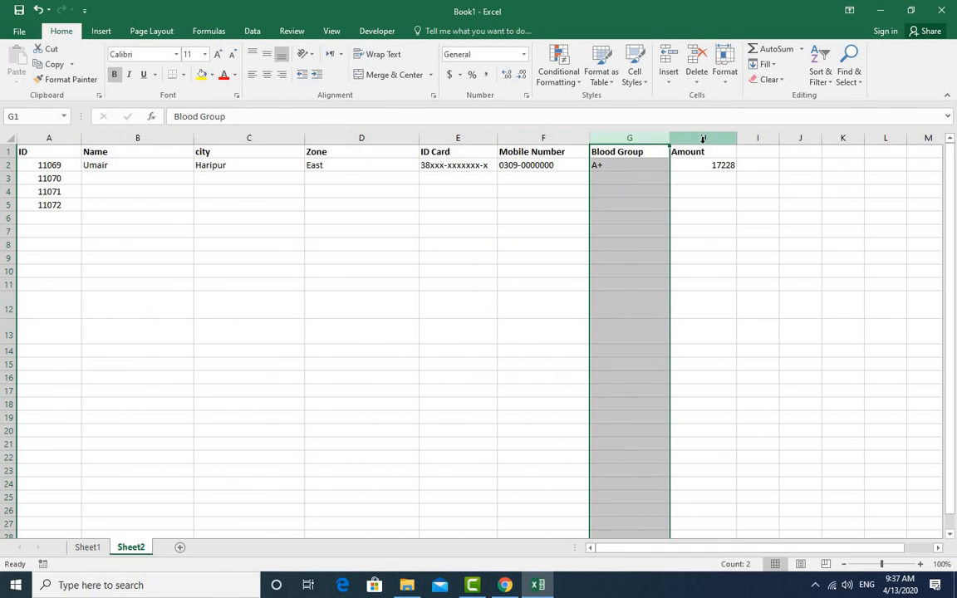
pyautogui.click(703, 139)
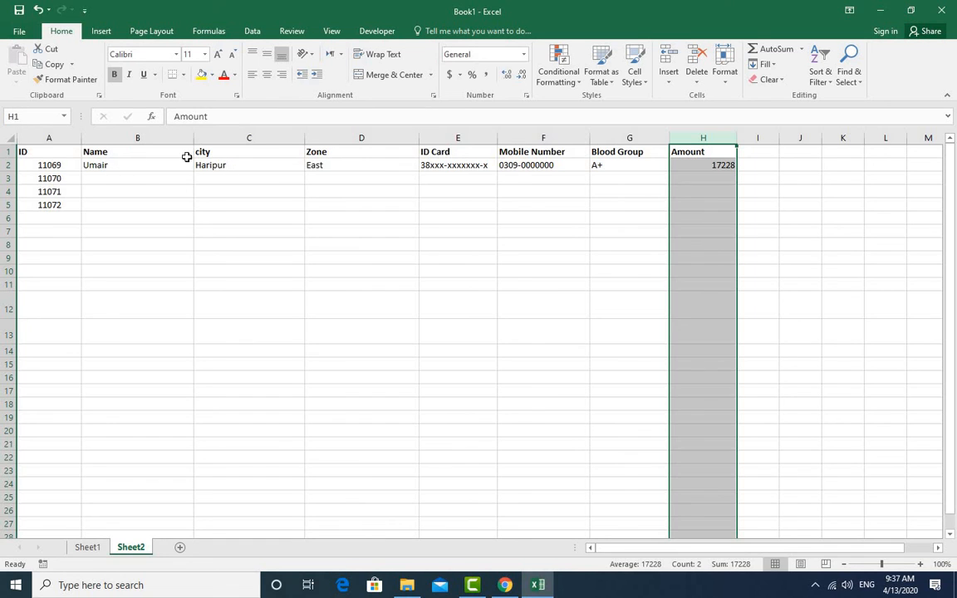
pyautogui.click(88, 164)
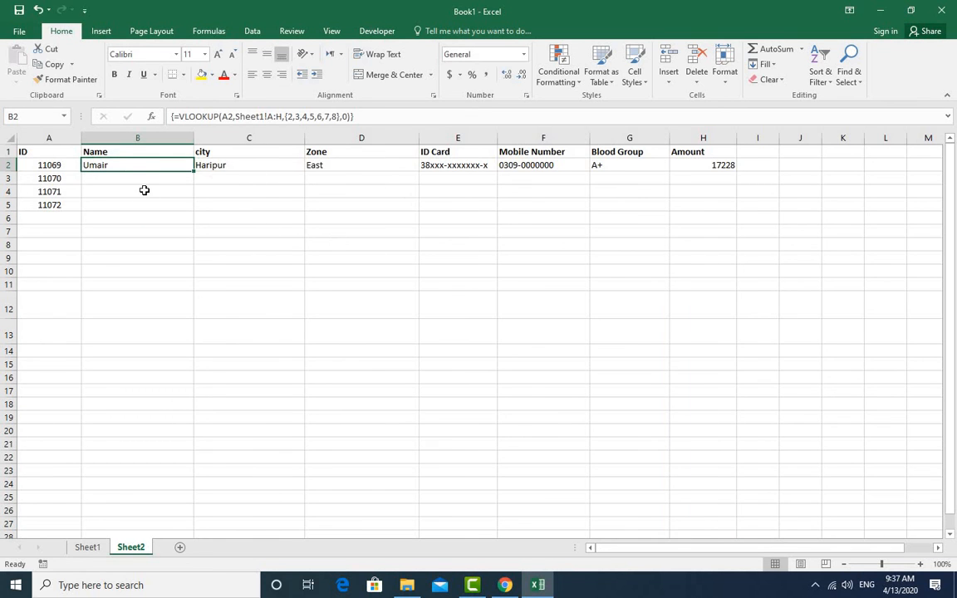
pyautogui.moveTo(111, 163); pyautogui.dragTo(311, 169)
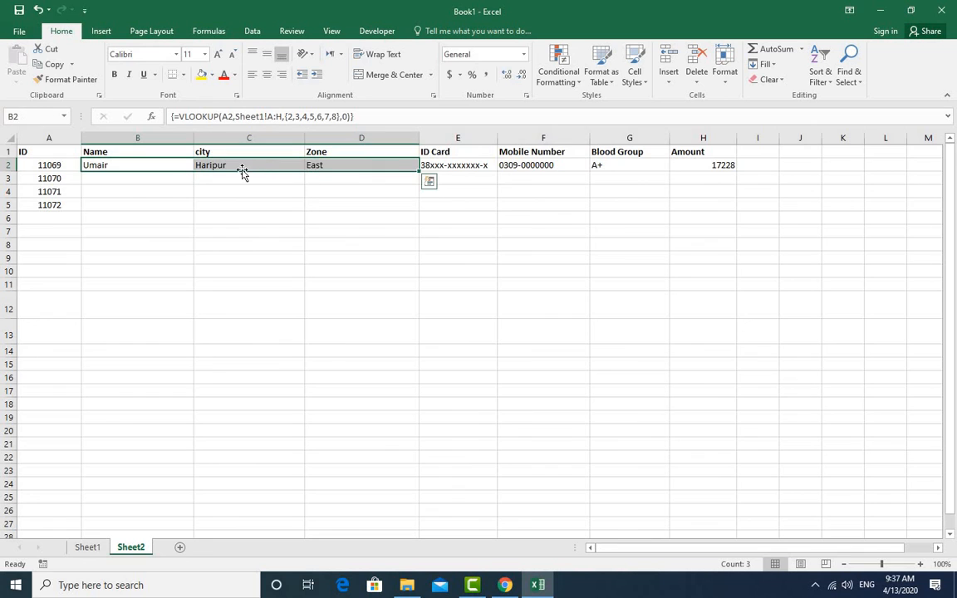
pyautogui.click(474, 163)
pyautogui.click(699, 164)
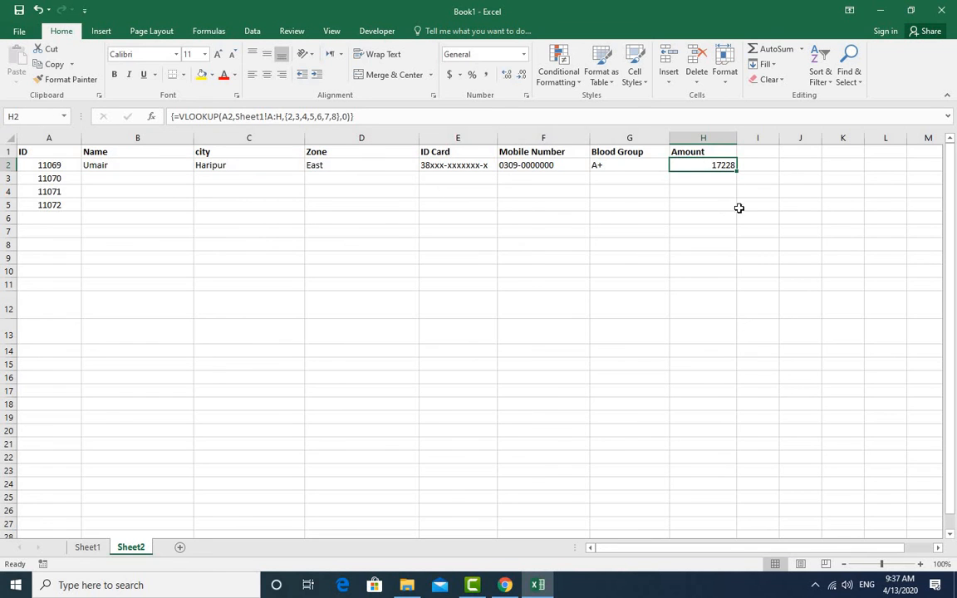
# Step: Fill the array formula from B2:H2 down through row 5 for the remaining IDs
pyautogui.click(102, 165)
pyautogui.moveTo(101, 165); pyautogui.dragTo(747, 220)
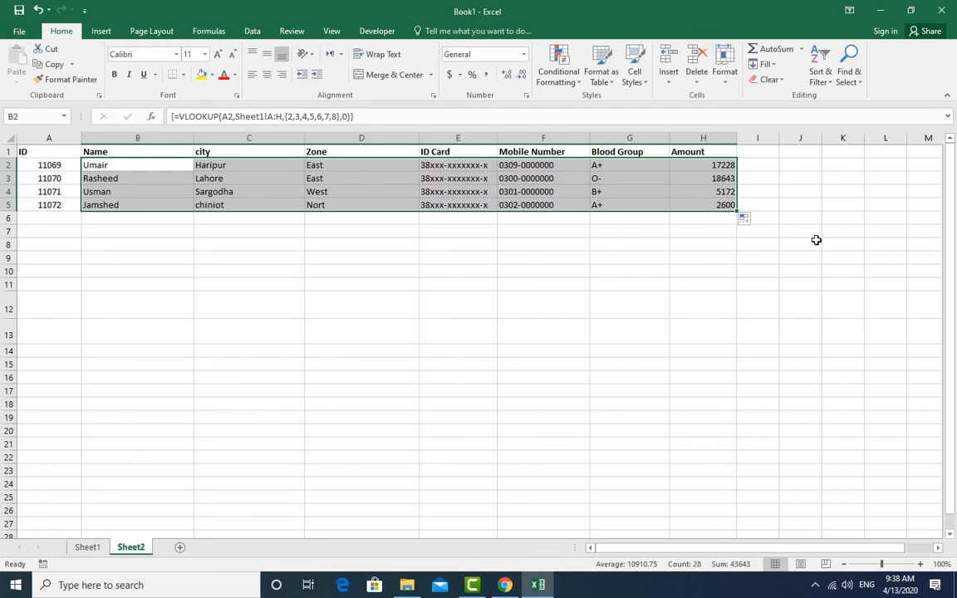
pyautogui.click(775, 273)
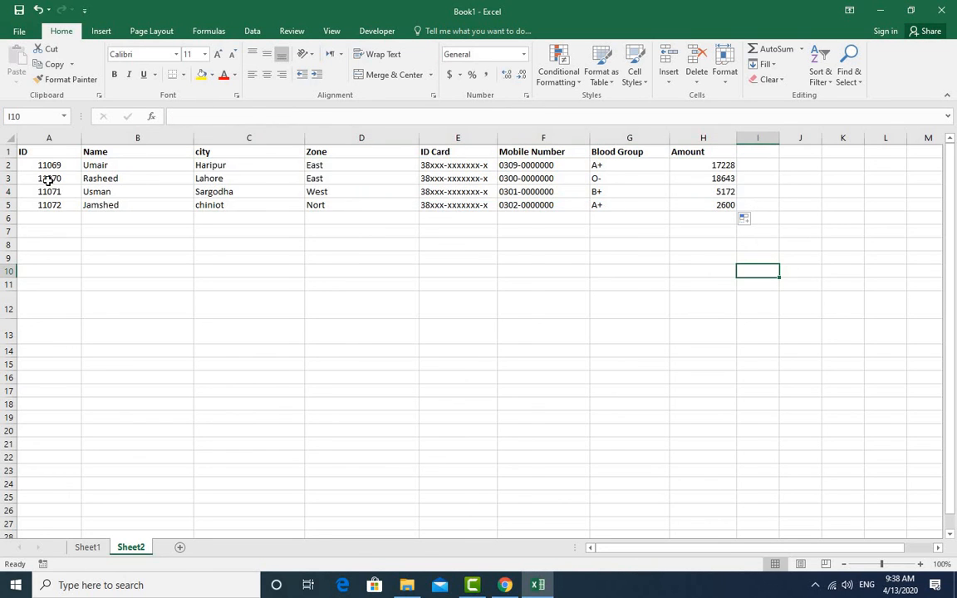
# Step: Clear the IDs and lookup results from cells A3:H5, keeping only the row 2 record
pyautogui.moveTo(48, 180); pyautogui.dragTo(707, 205)
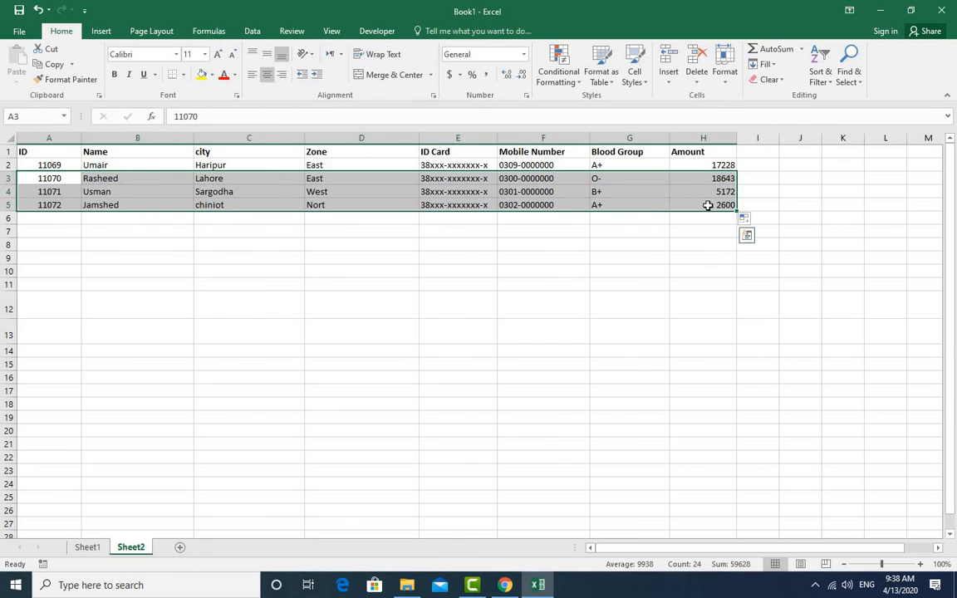
pyautogui.press('Delete')
pyautogui.click(698, 271)
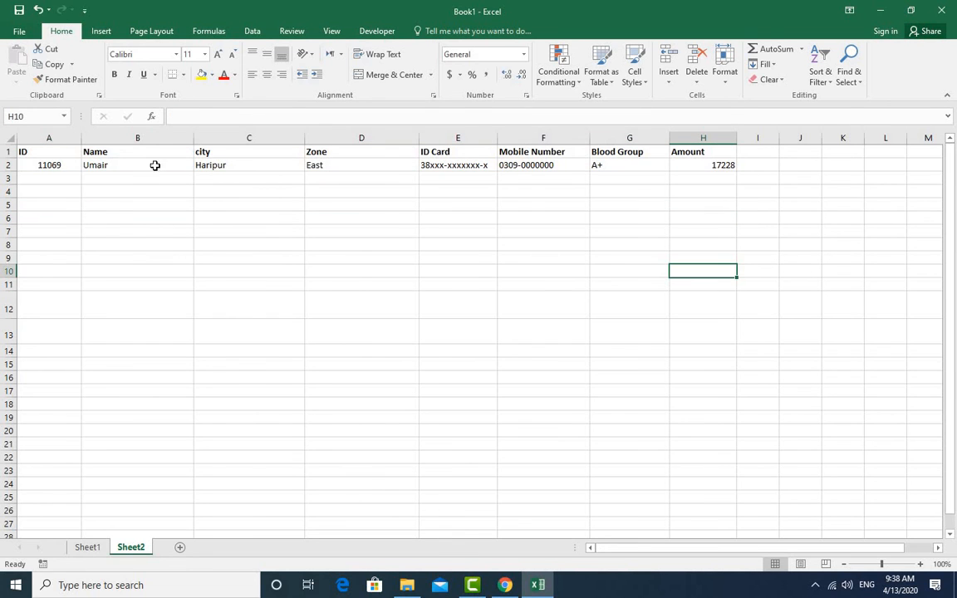
# Step: Change the lookup ID in cell A2 to the ID listed in row 22 of Sheet1
pyautogui.doubleClick(56, 165)
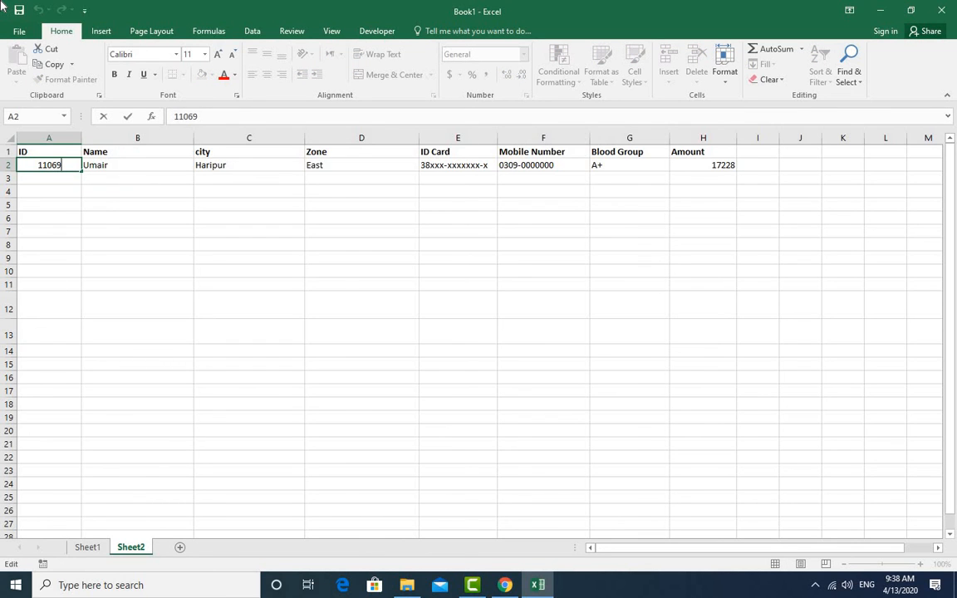
pyautogui.press('BackSpace')
pyautogui.press('BackSpace')
pyautogui.write('70')
pyautogui.press('Return')
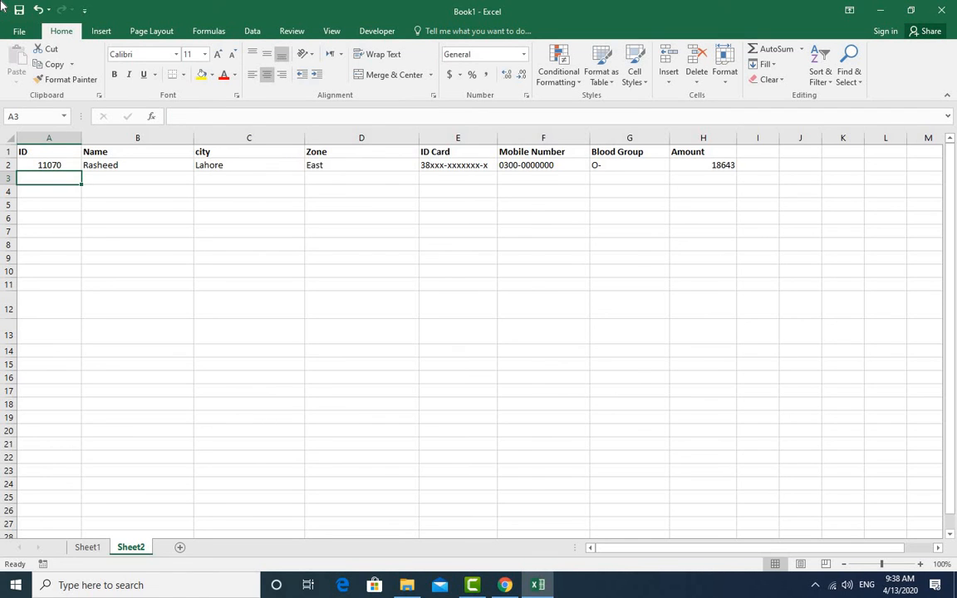
# Step: Change the lookup ID in cell A2 to the ID listed in row 27 of Sheet1
pyautogui.press('Up')
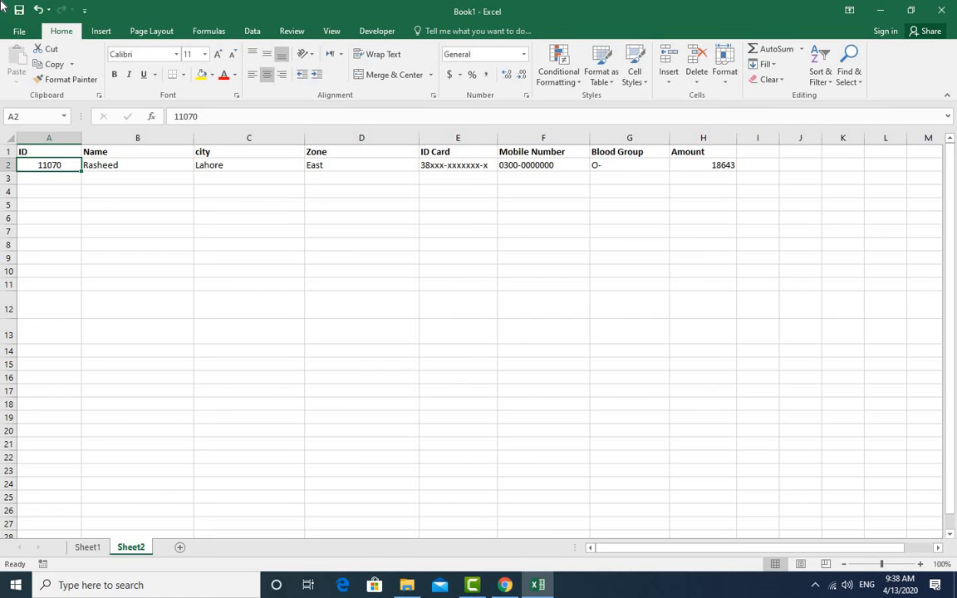
pyautogui.press('F2')
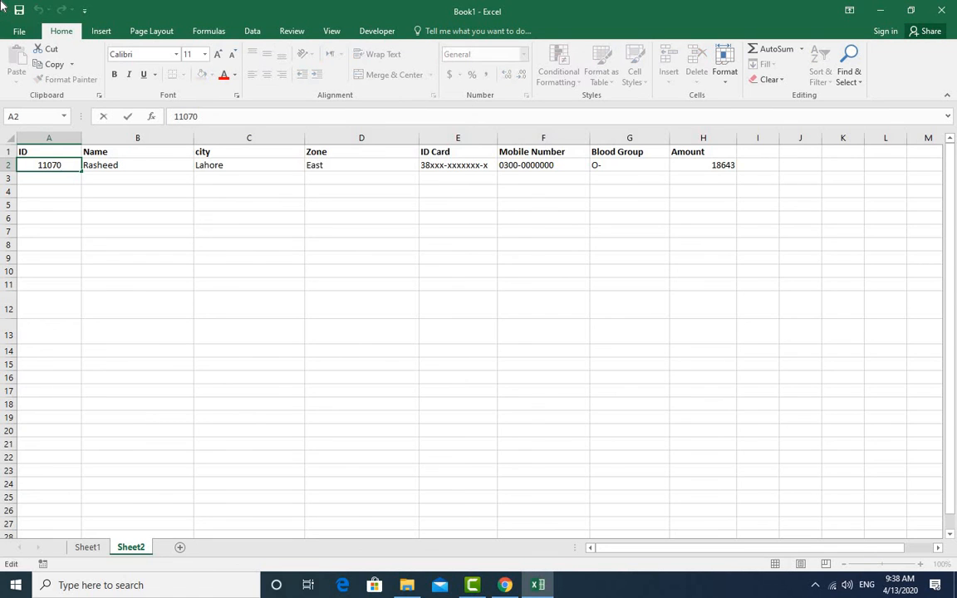
pyautogui.press('BackSpace')
pyautogui.press('BackSpace')
pyautogui.write('75')
pyautogui.press('Return')
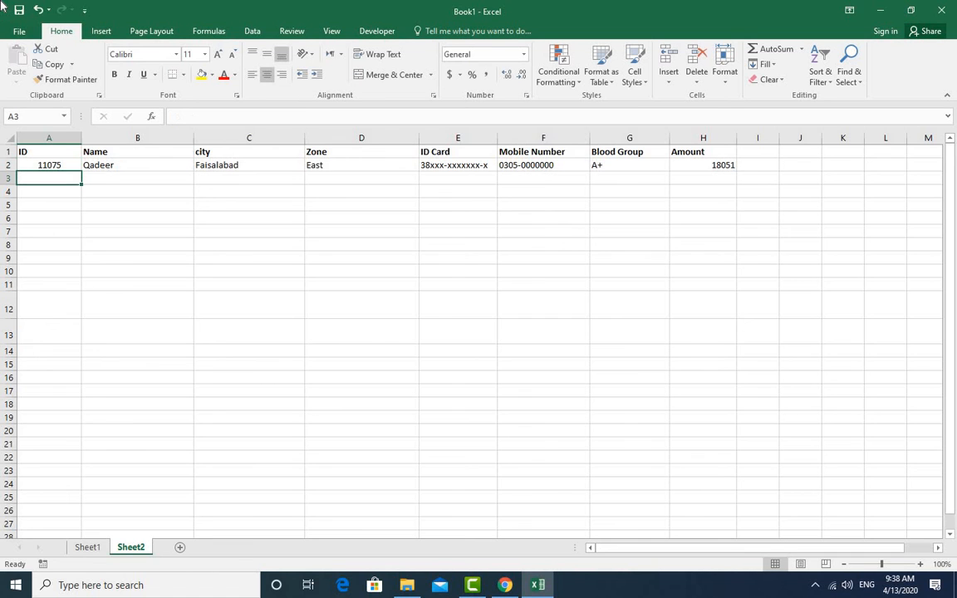
# Step: Change the lookup ID in cell A2 to the first ID listed on Sheet1, in row 2
pyautogui.press('Up')
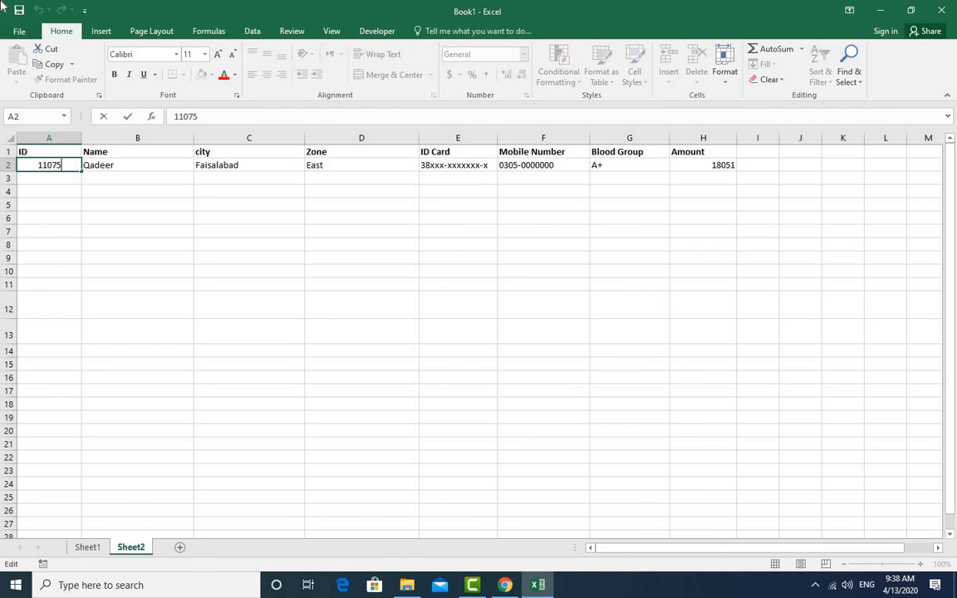
pyautogui.press('F2')
pyautogui.press('BackSpace')
pyautogui.press('BackSpace')
pyautogui.write('50')
pyautogui.press('Return')
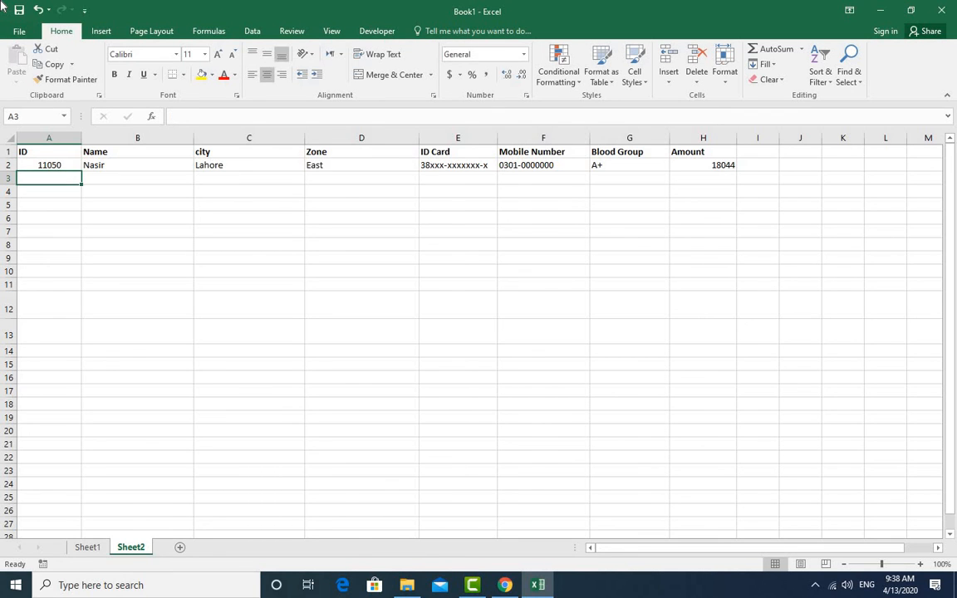